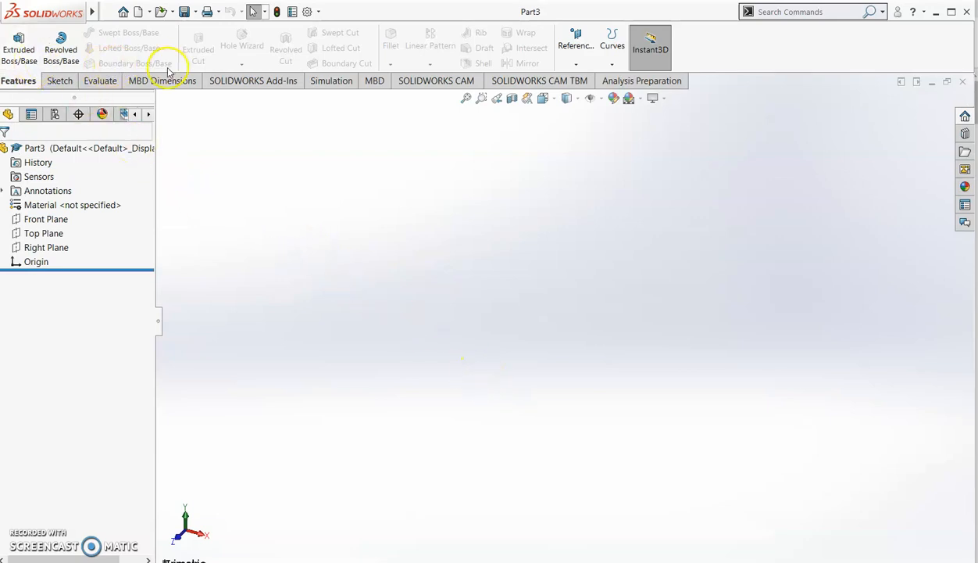
pyautogui.click(61, 83)
pyautogui.click(98, 81)
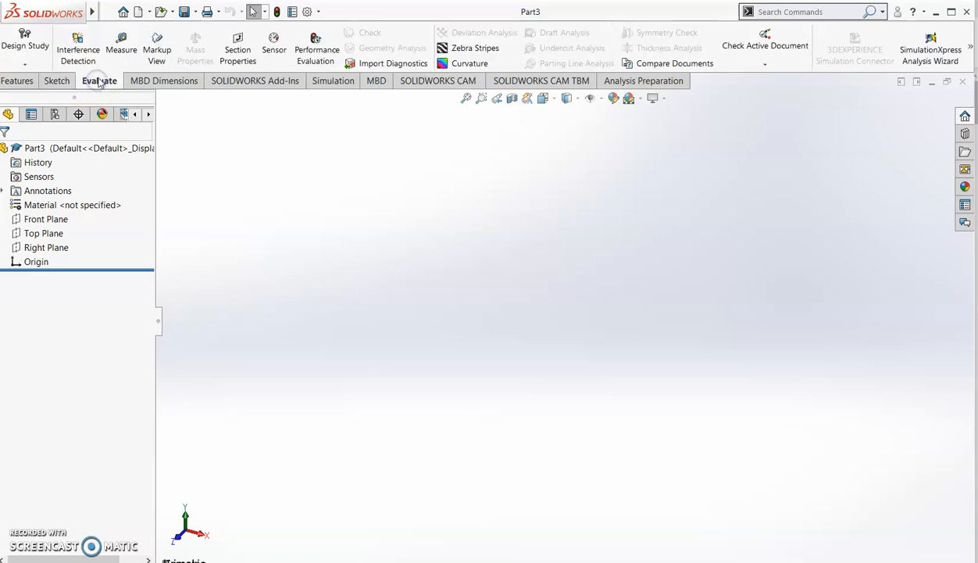
pyautogui.click(160, 82)
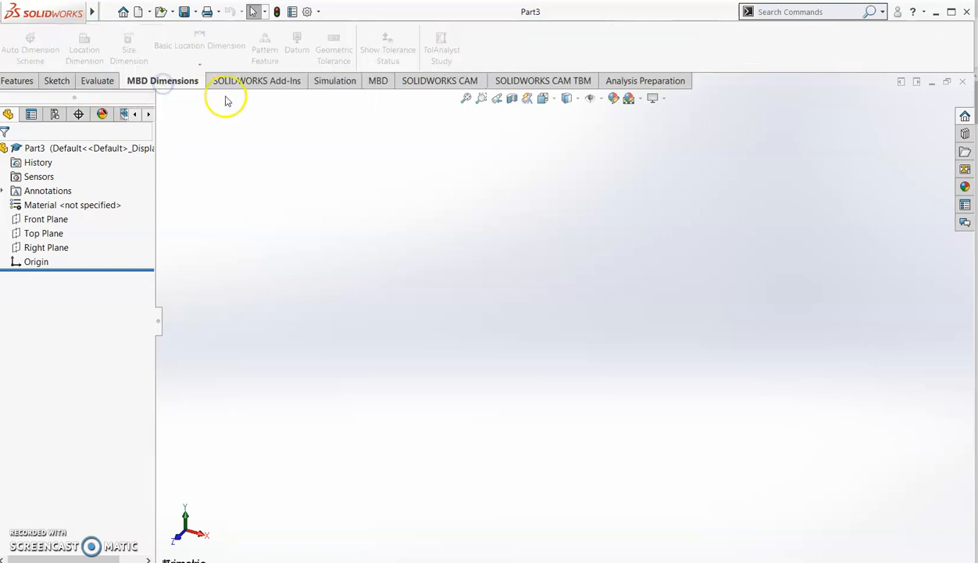
pyautogui.click(33, 84)
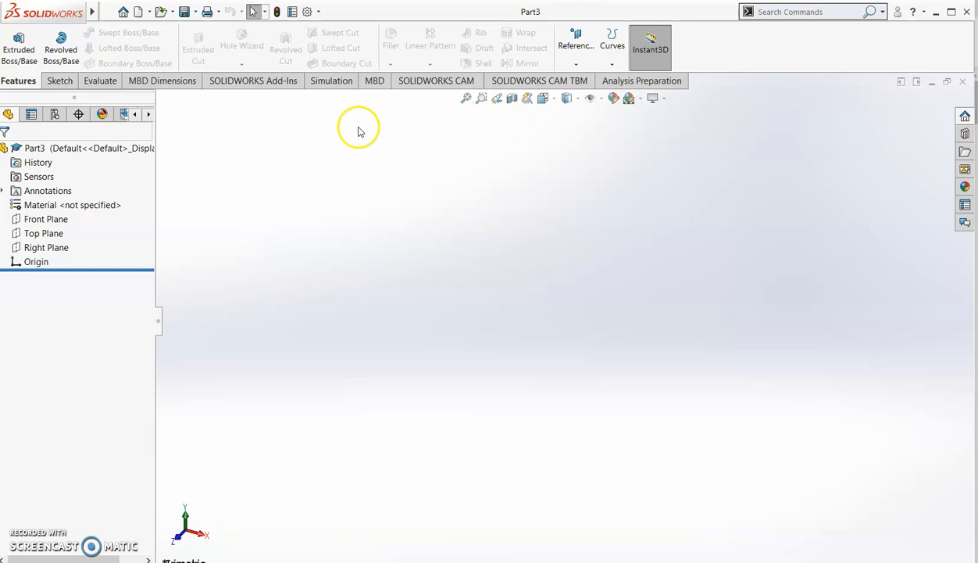
# - Start a new sketch on the Front Plane
pyautogui.click(59, 81)
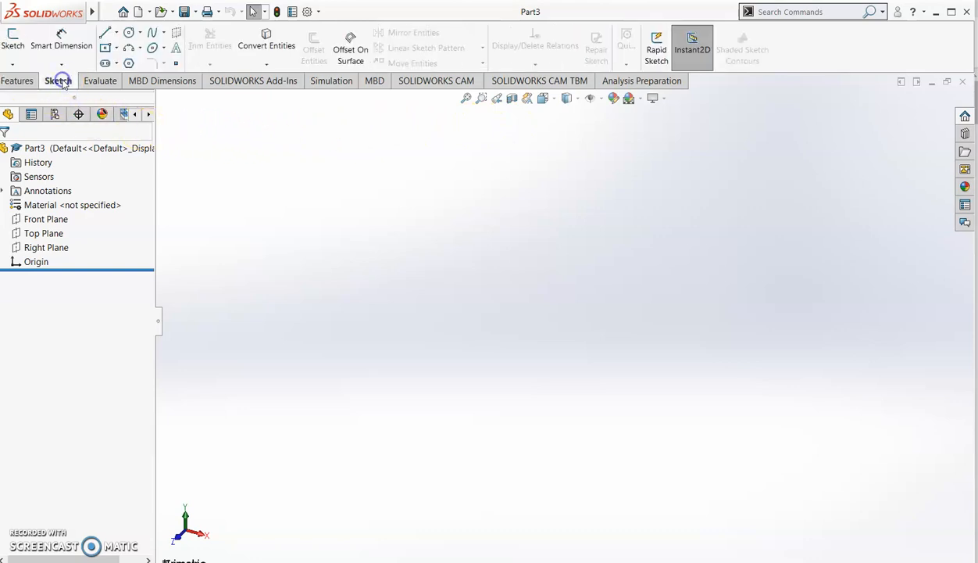
pyautogui.click(13, 41)
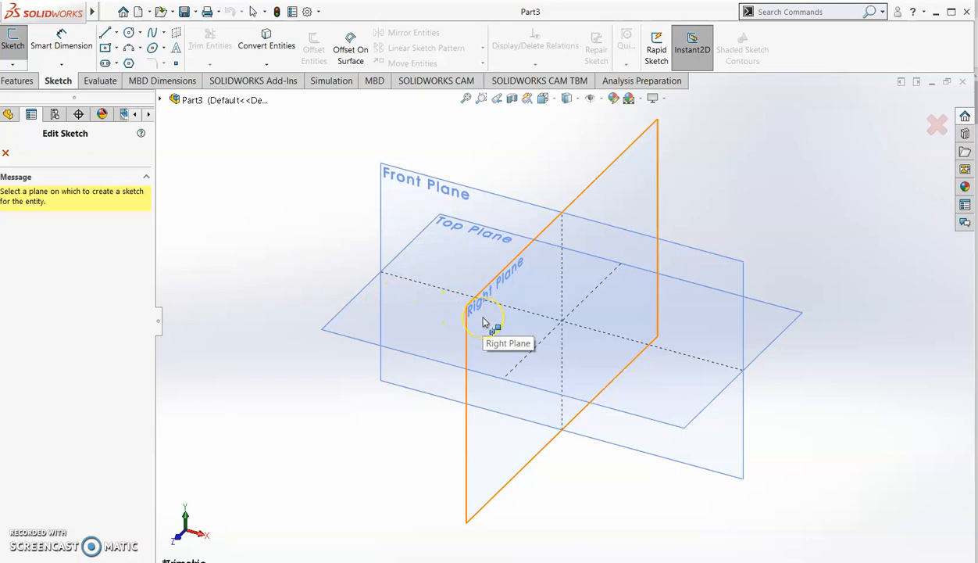
pyautogui.click(393, 209)
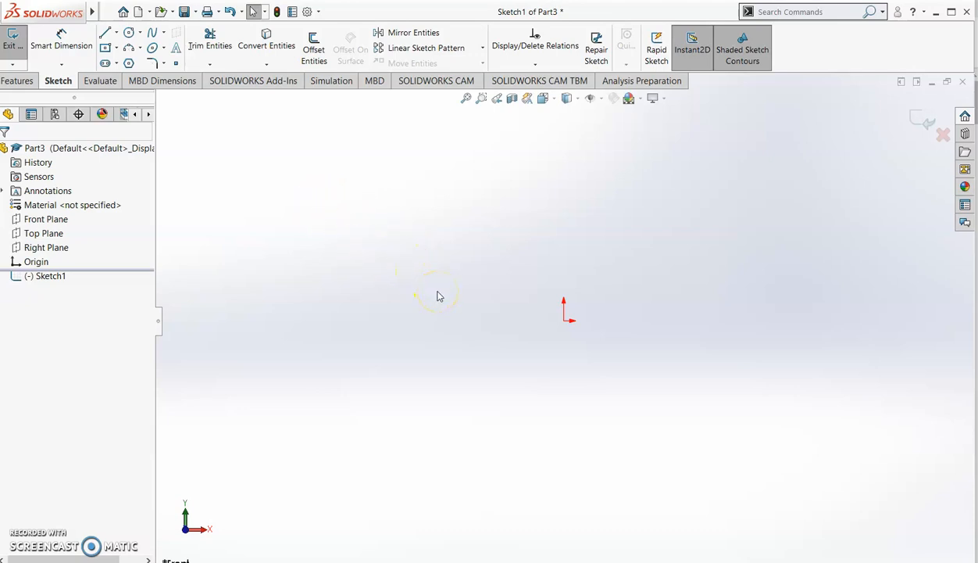
pyautogui.moveTo(437, 293)
pyautogui.keyDown('ctrl'); pyautogui.mouseDown(button='middle')
pyautogui.moveTo(347, 343)
pyautogui.moveTo(207, 386)
pyautogui.mouseUp(button='middle'); pyautogui.keyUp('ctrl')
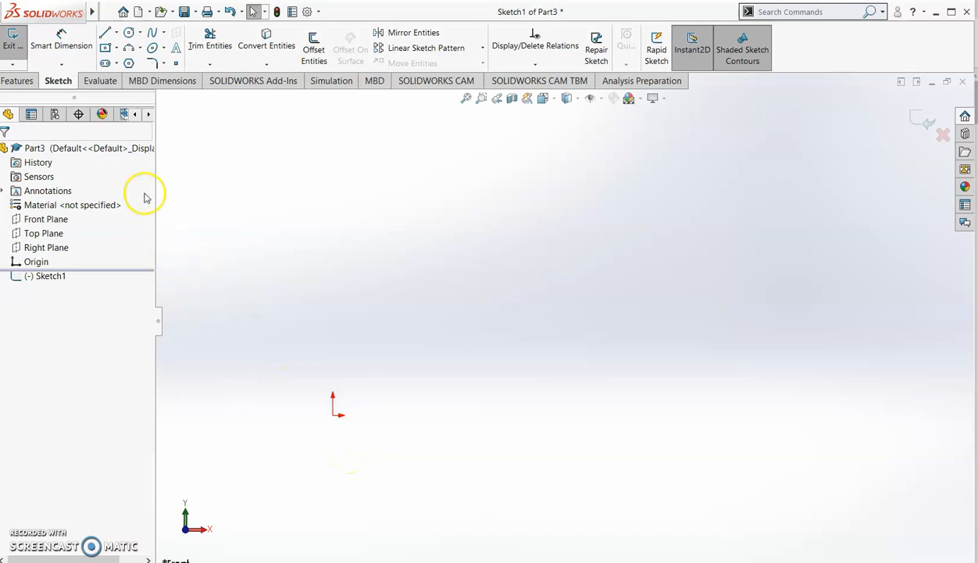
# - Sketch a closed three-level staircase profile with lines starting at the origin, with a base about 3.97 in long and the tallest side at the origin
pyautogui.click(106, 34)
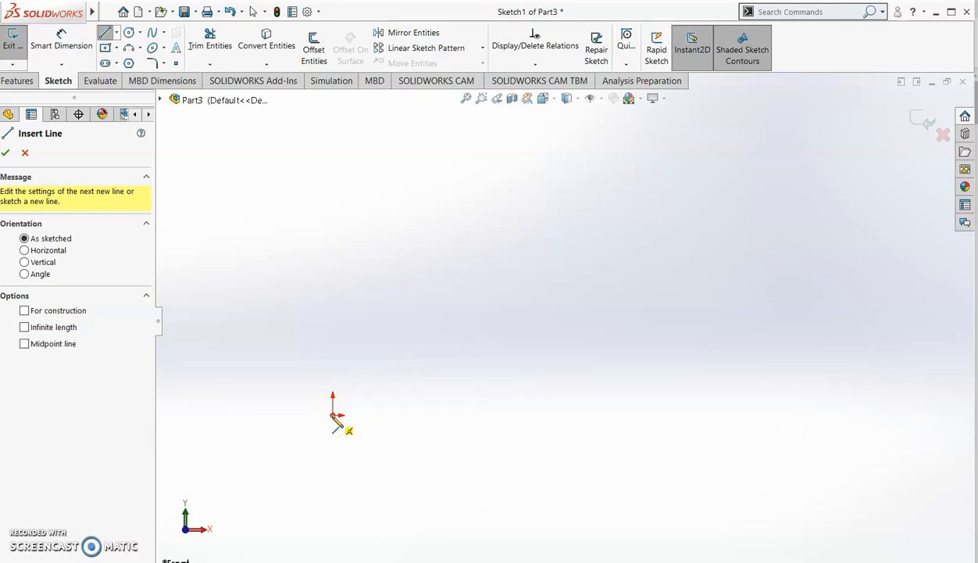
pyautogui.moveTo(333, 417); pyautogui.dragTo(335, 188)
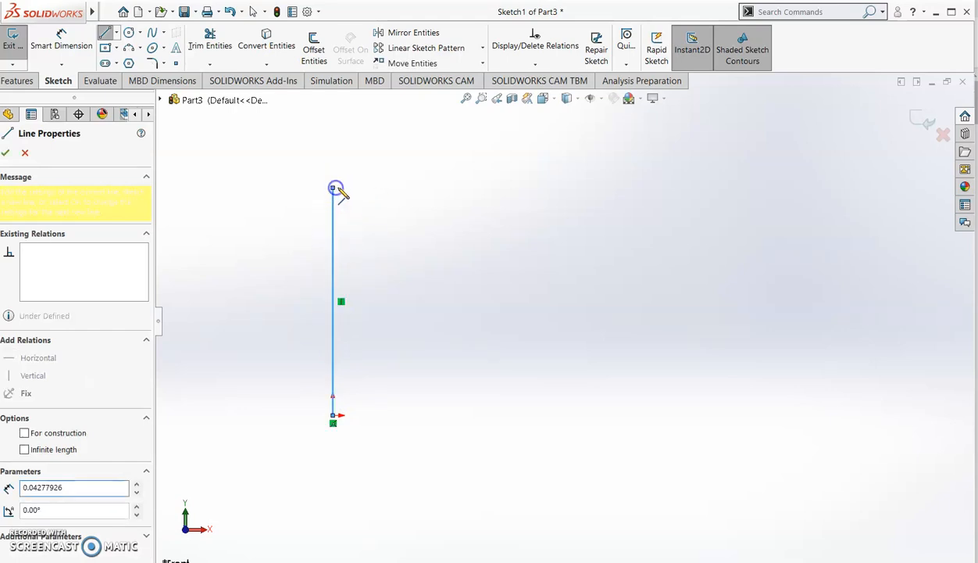
pyautogui.click(432, 188)
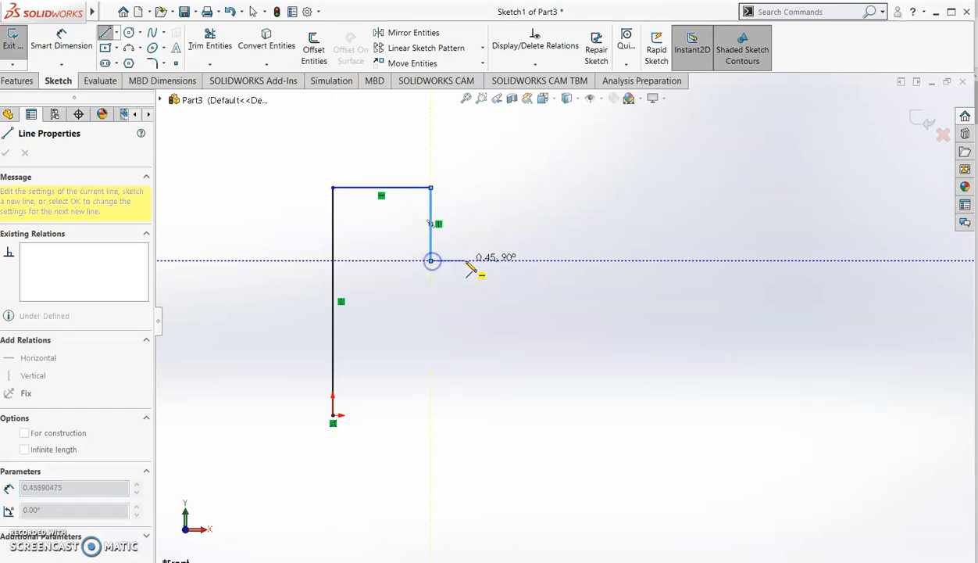
pyautogui.click(518, 260)
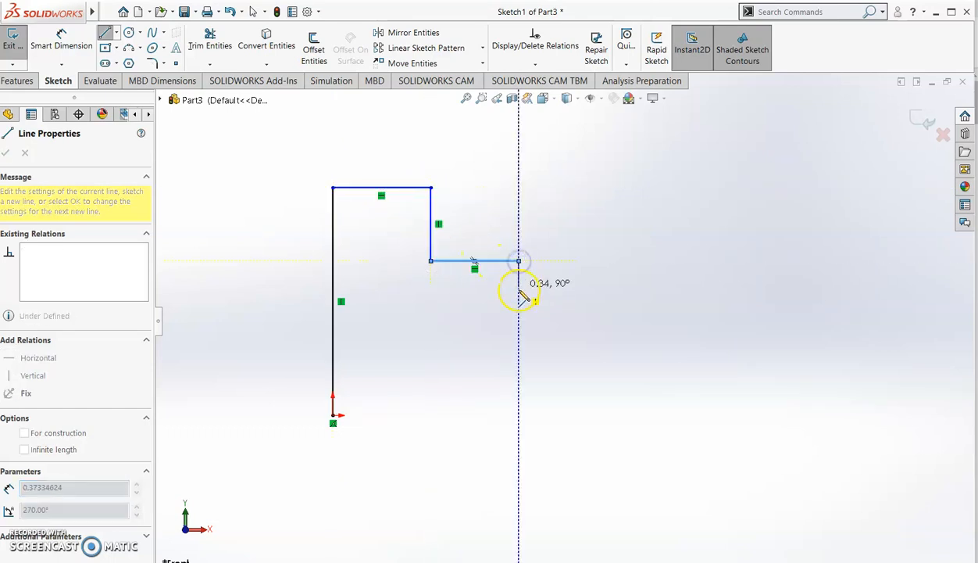
pyautogui.moveTo(518, 344); pyautogui.dragTo(634, 345)
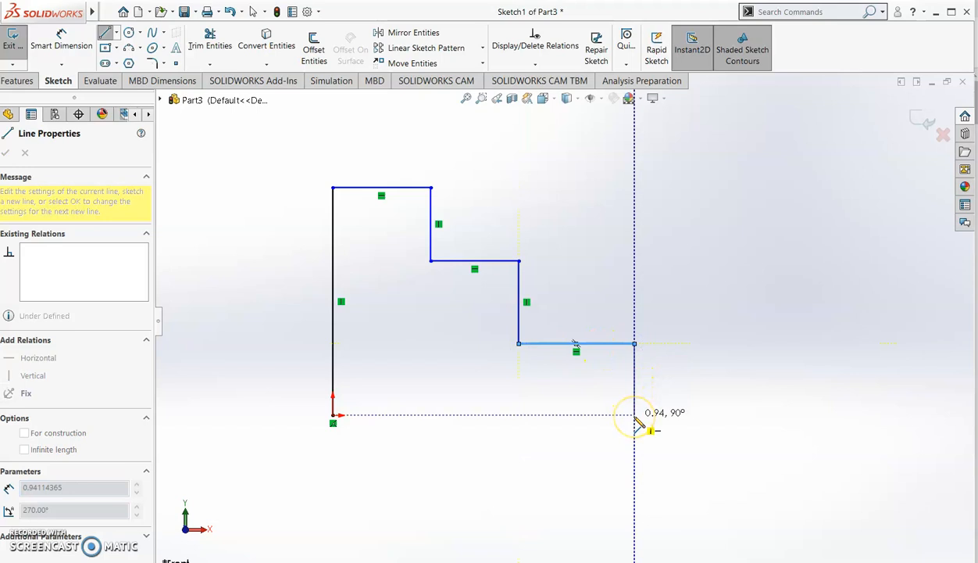
pyautogui.moveTo(636, 425)
pyautogui.mouseDown()
pyautogui.moveTo(634, 388)
pyautogui.moveTo(636, 422)
pyautogui.mouseUp()
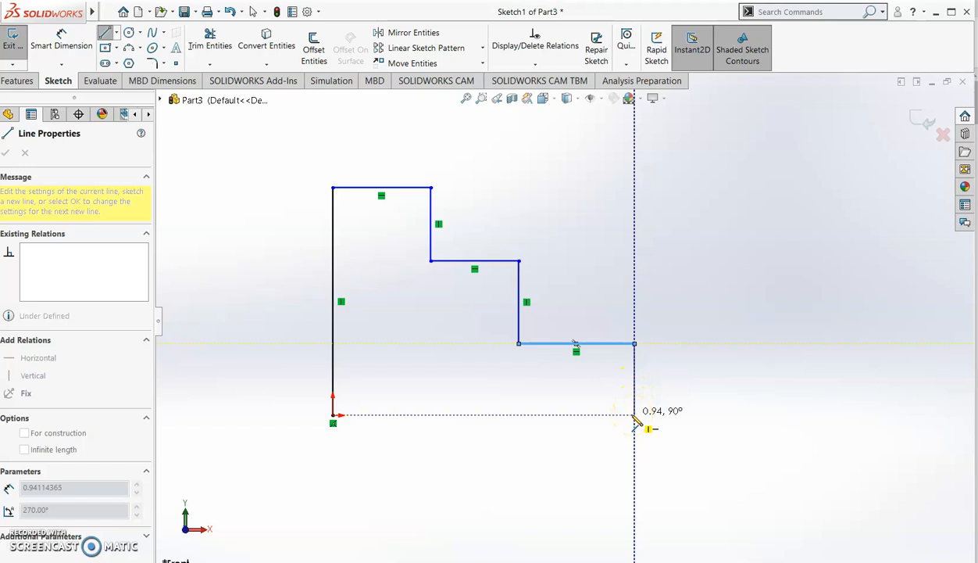
pyautogui.moveTo(637, 423)
pyautogui.mouseDown()
pyautogui.moveTo(518, 412)
pyautogui.moveTo(334, 415)
pyautogui.mouseUp()
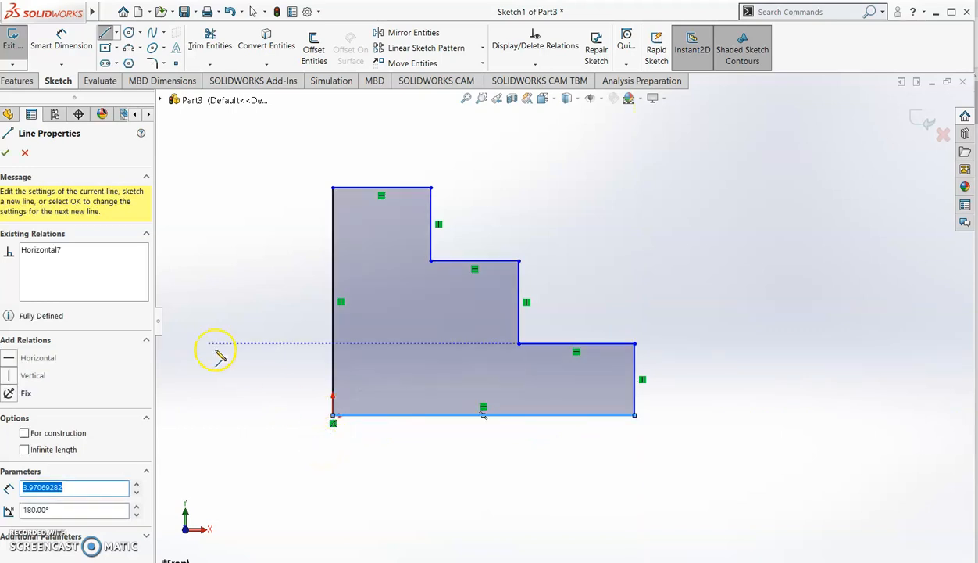
pyautogui.click(7, 153)
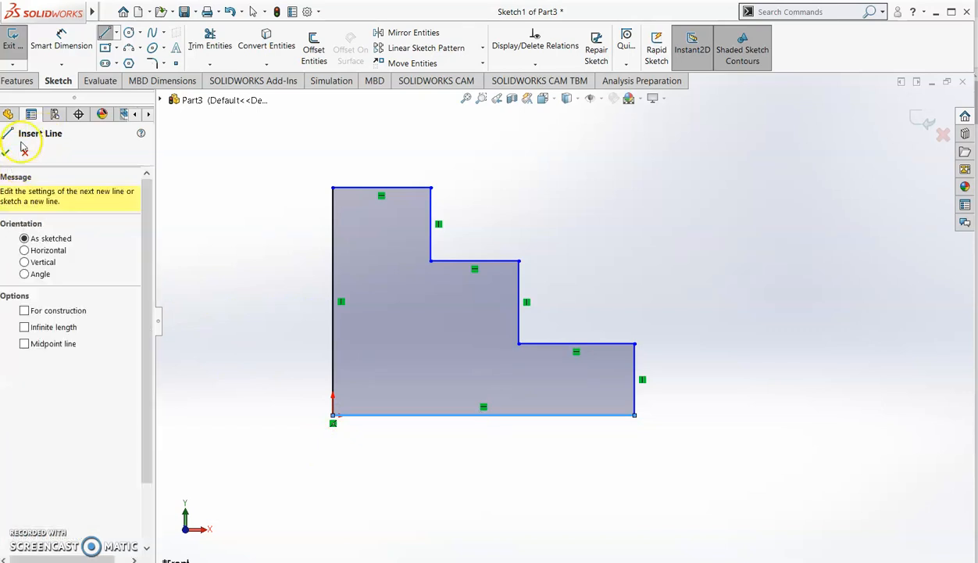
pyautogui.click(6, 154)
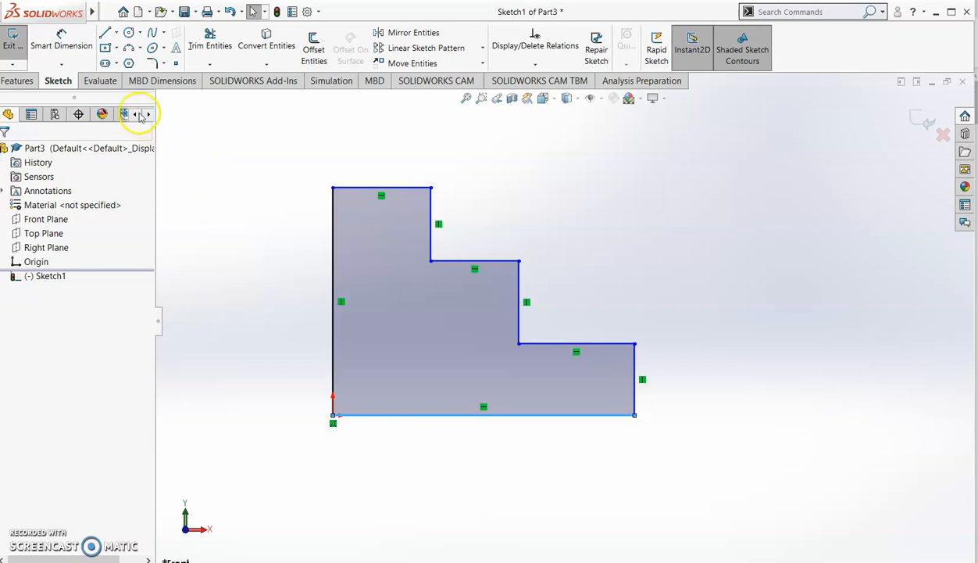
# - Dimension the profile's horizontal base edge and set its length to 6.0 in
pyautogui.click(84, 40)
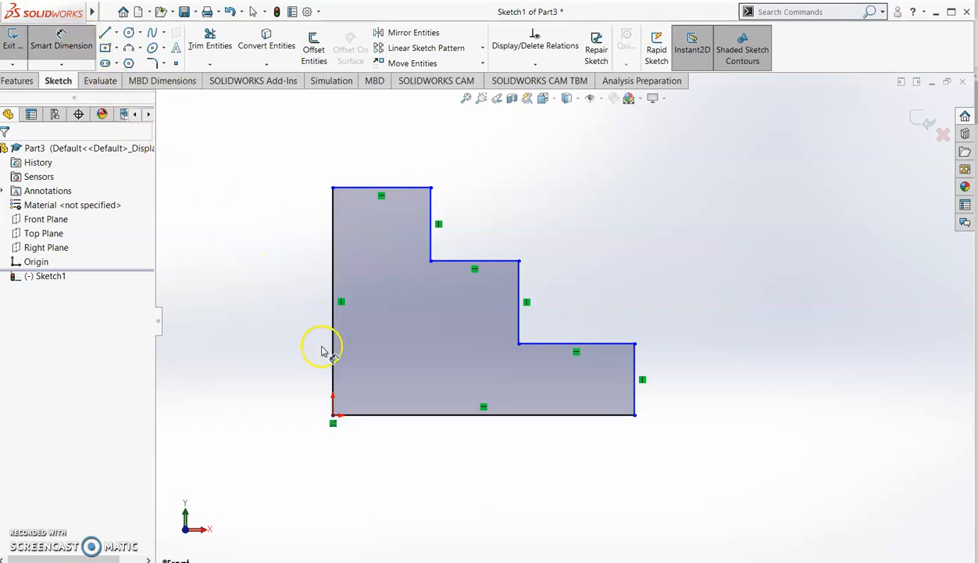
pyautogui.click(434, 417)
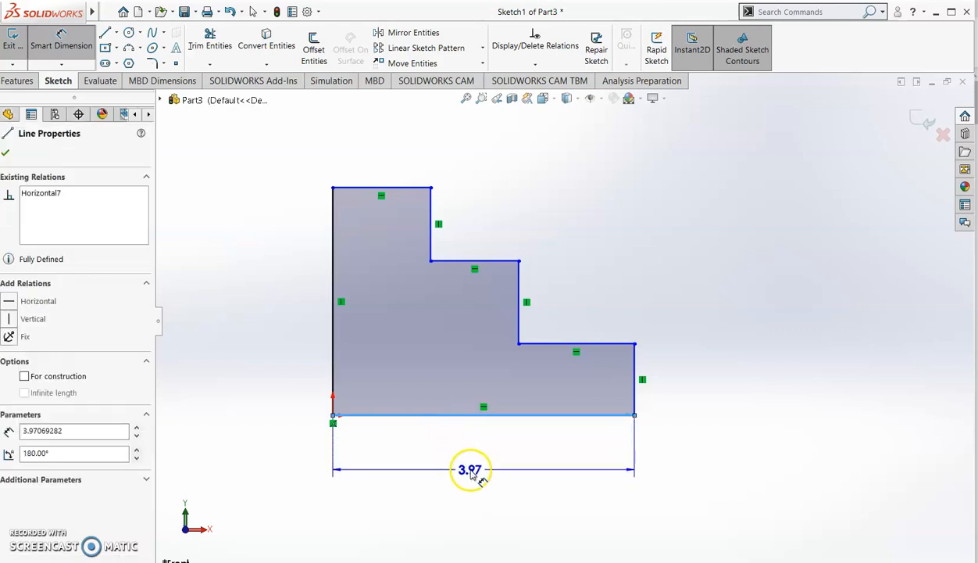
pyautogui.click(471, 474)
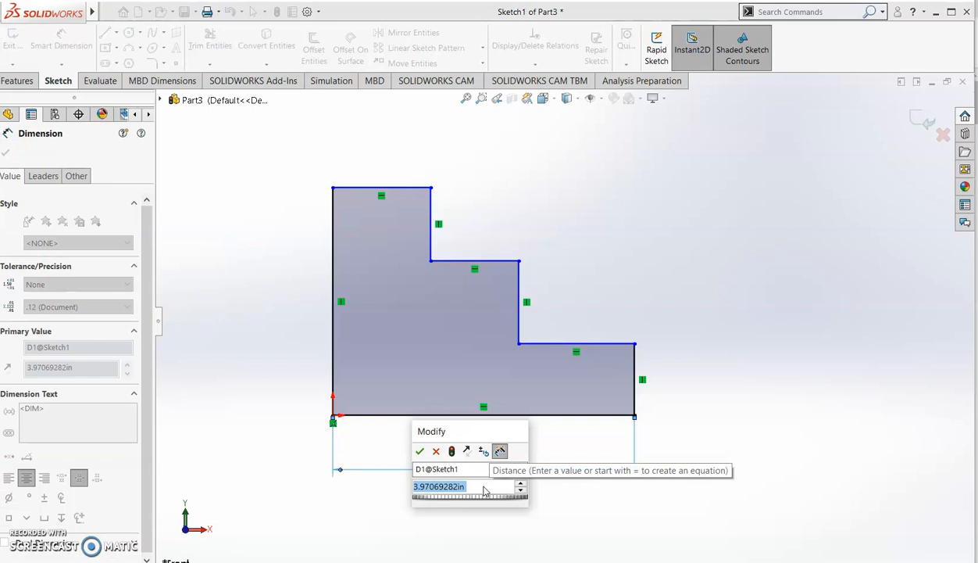
pyautogui.write('6.0')
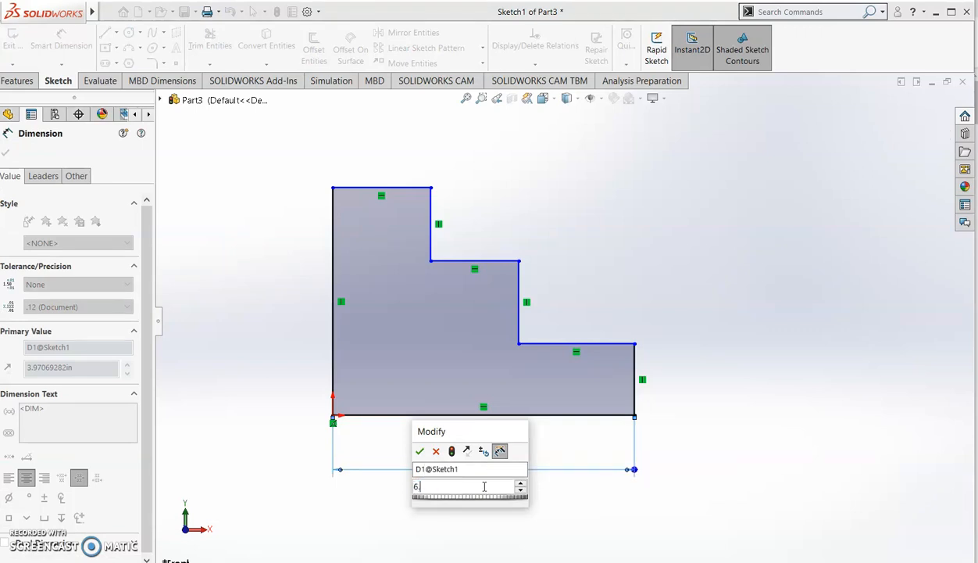
pyautogui.press('Return')
pyautogui.click(483, 492)
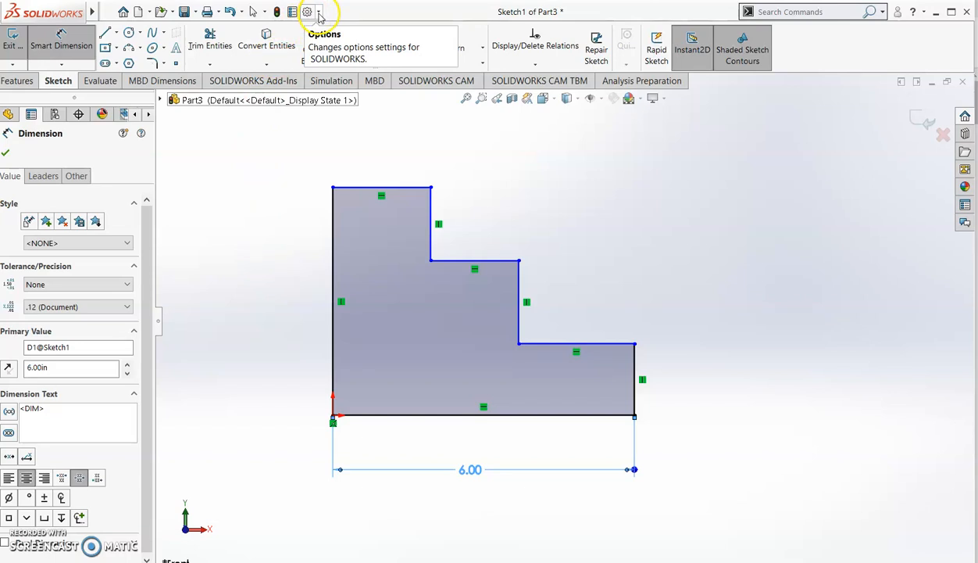
# - Set the document's basic length units to three decimal places (.123), keeping the IPS unit system
pyautogui.click(319, 13)
pyautogui.click(334, 28)
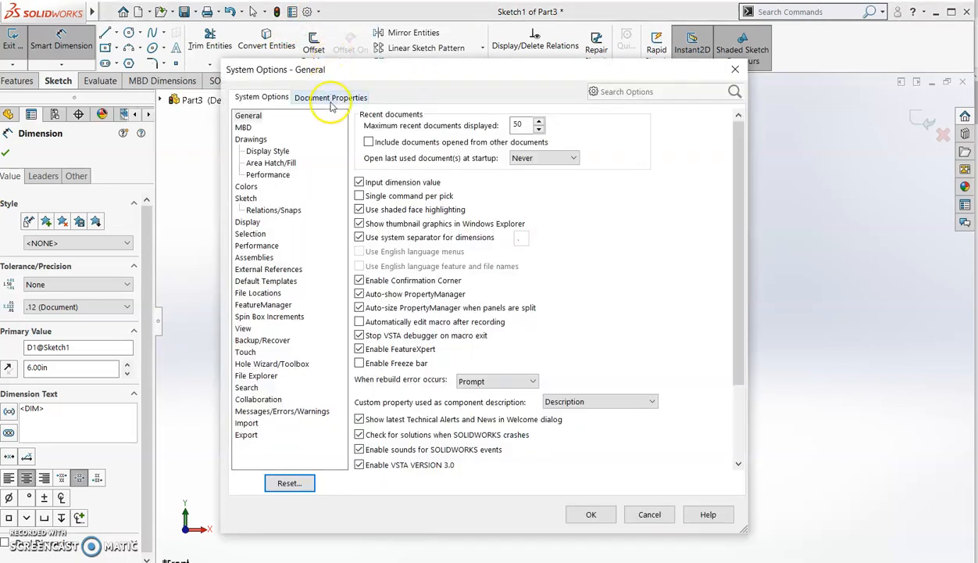
pyautogui.click(332, 100)
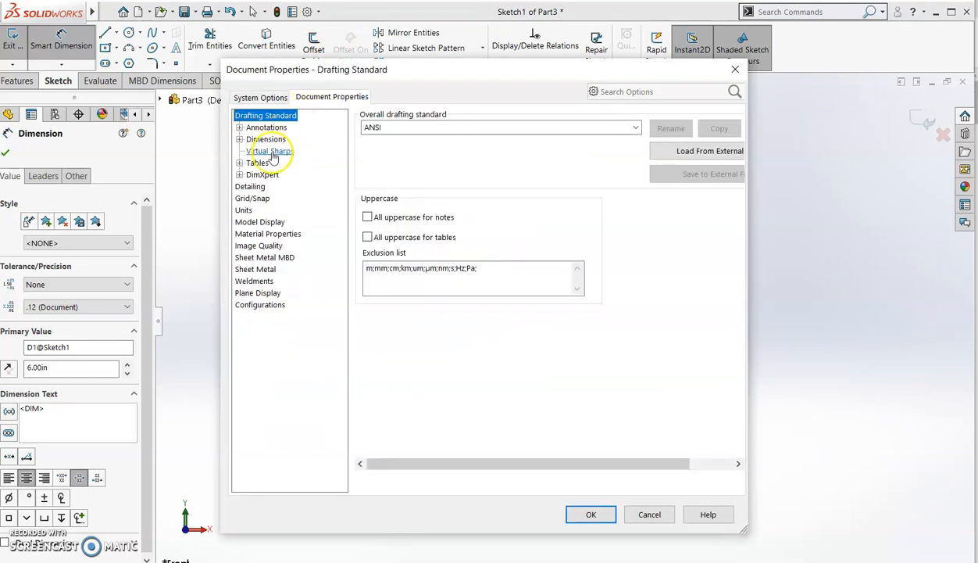
pyautogui.click(244, 211)
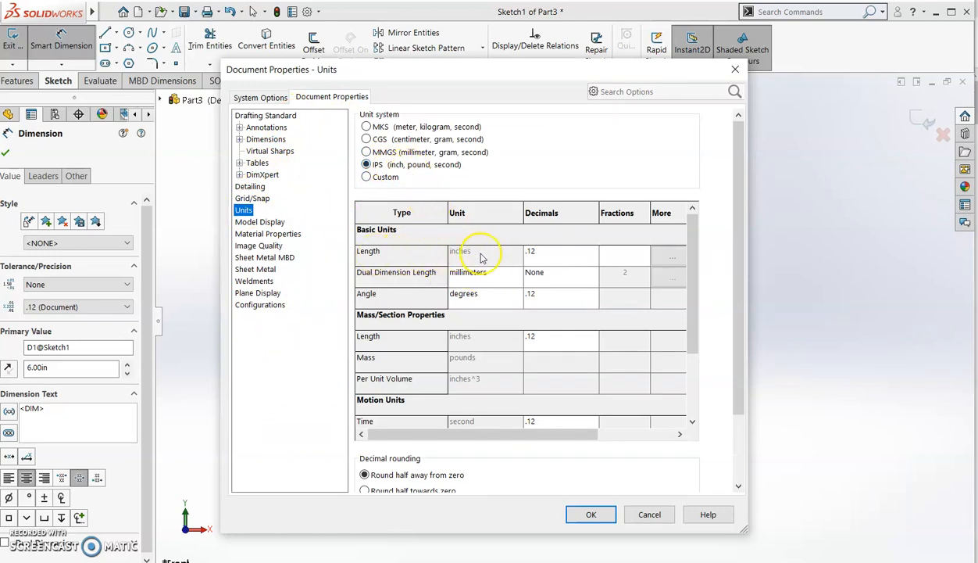
pyautogui.click(544, 258)
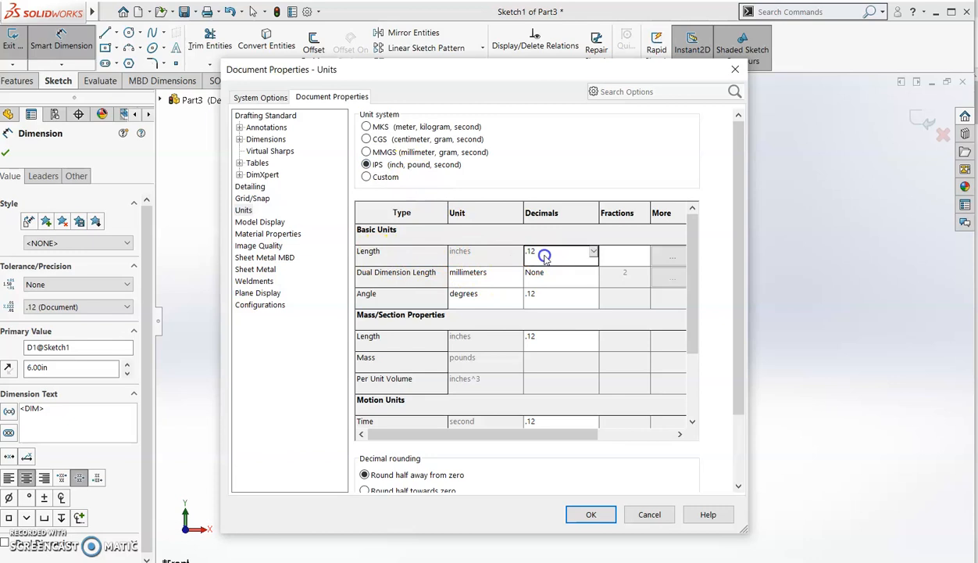
pyautogui.click(594, 252)
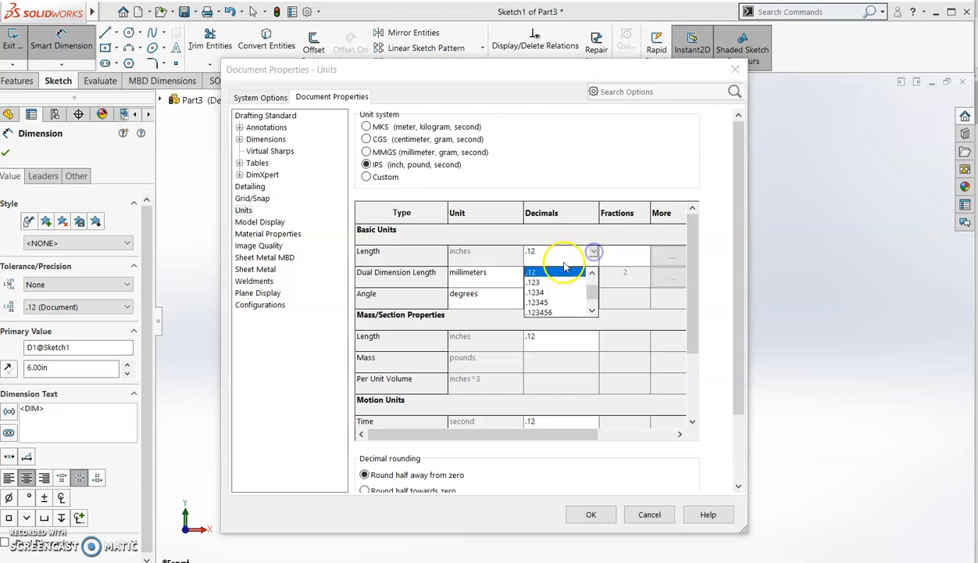
pyautogui.click(536, 282)
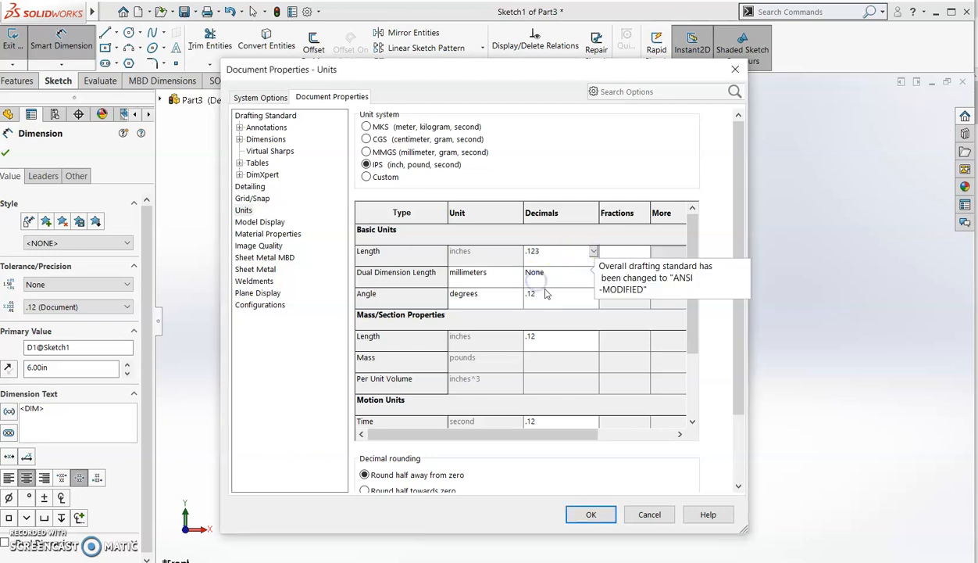
pyautogui.click(591, 515)
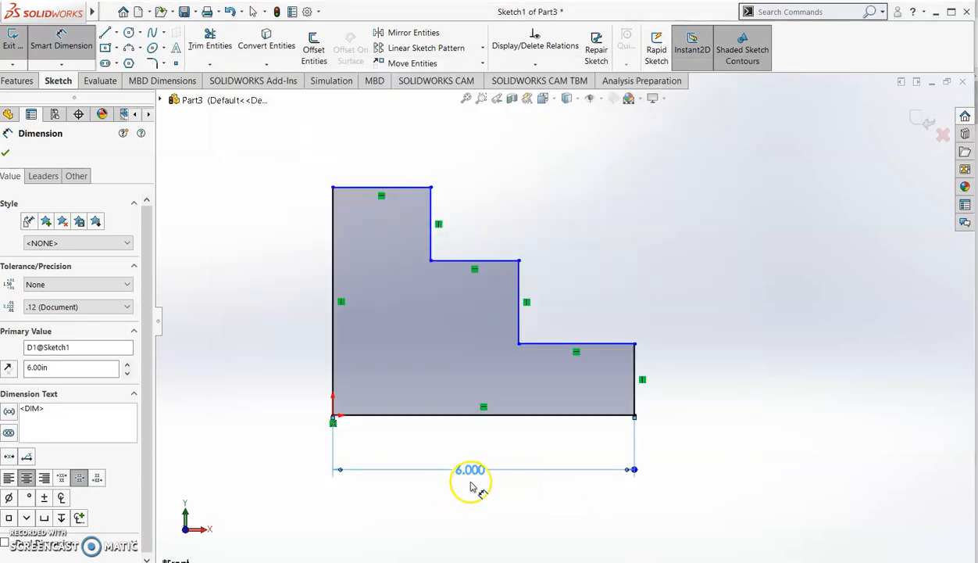
# - Dimension the profile's tall vertical edge at the origin, trying a height of 3.0 in and undoing that value
pyautogui.click(333, 285)
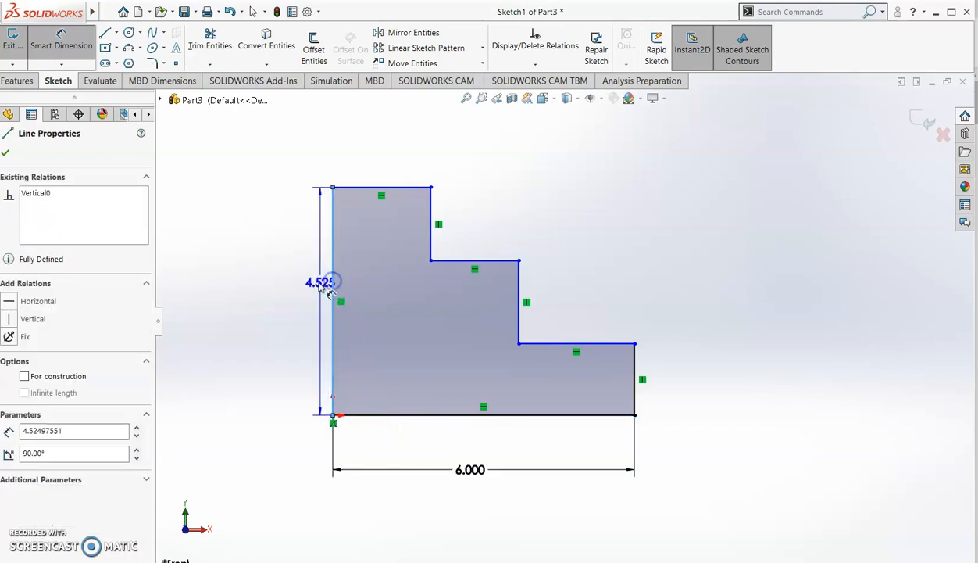
pyautogui.click(271, 308)
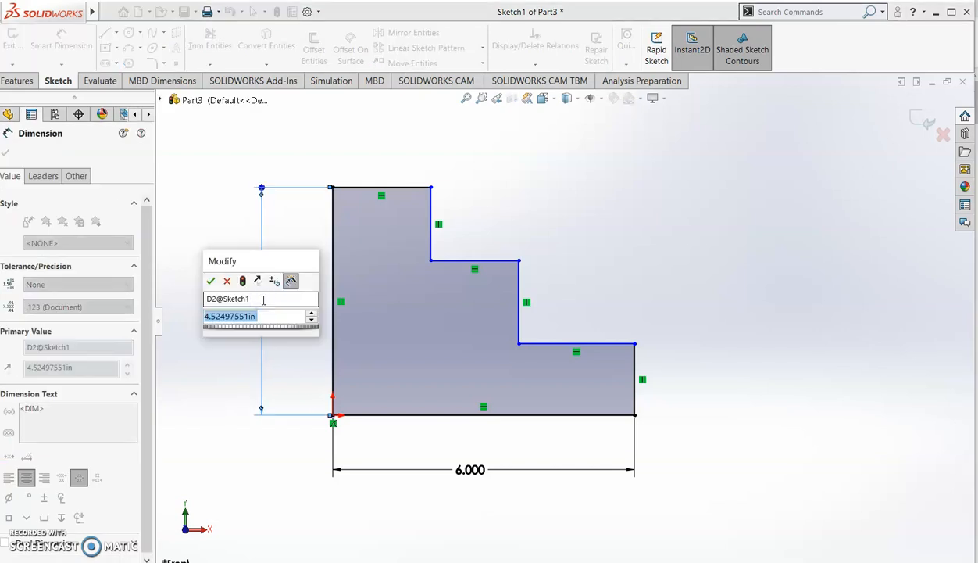
pyautogui.write('3.0')
pyautogui.press('Return')
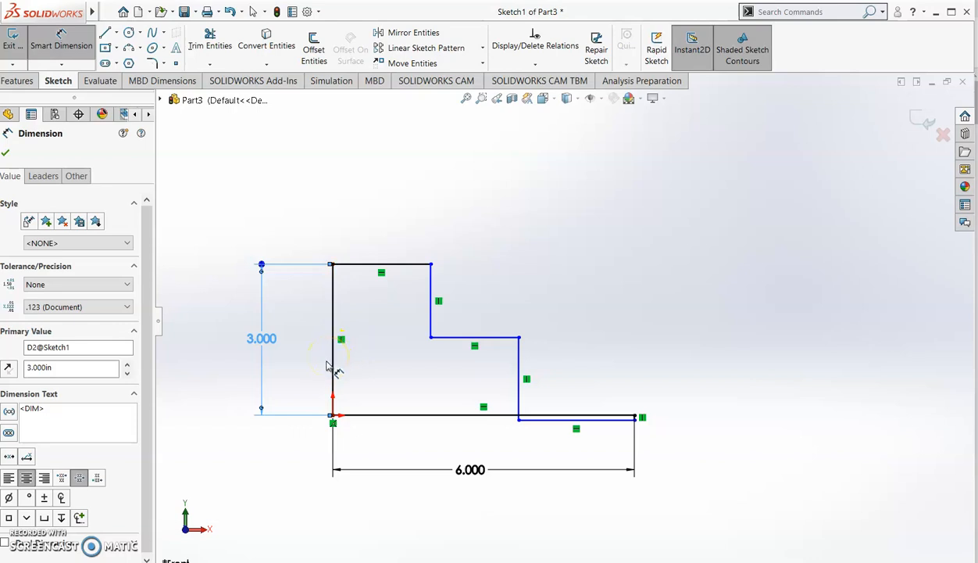
pyautogui.hotkey('ctrl', 'z')
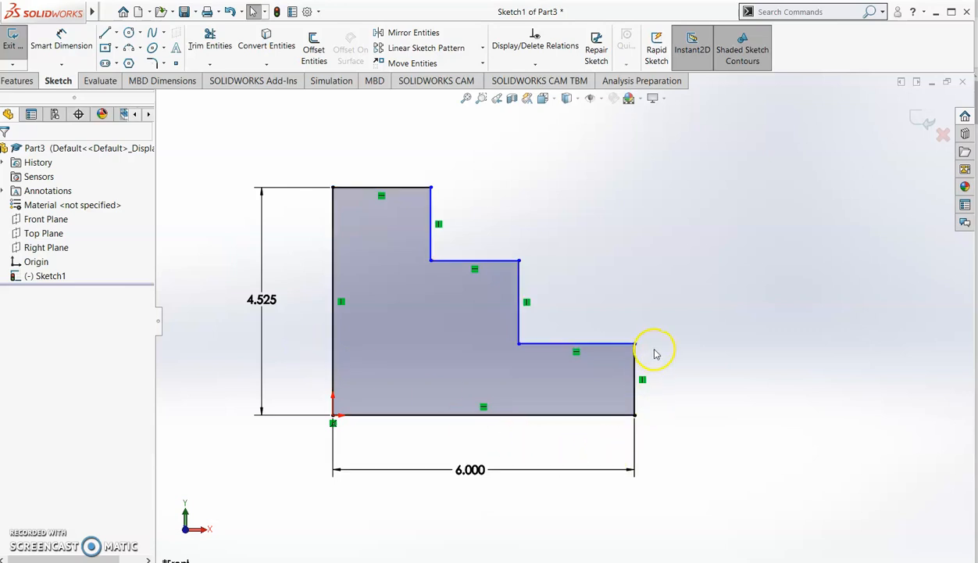
pyautogui.click(611, 345)
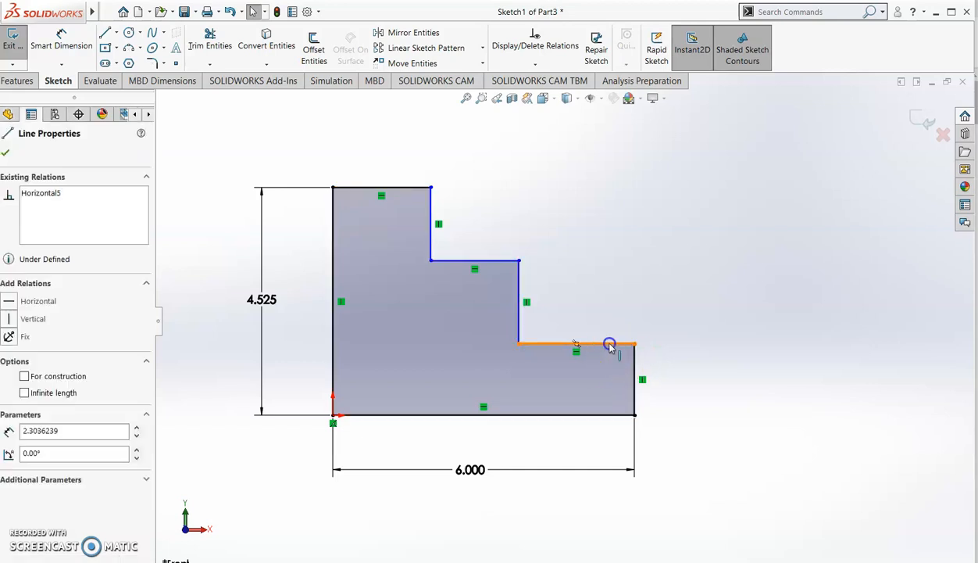
pyautogui.click(611, 415)
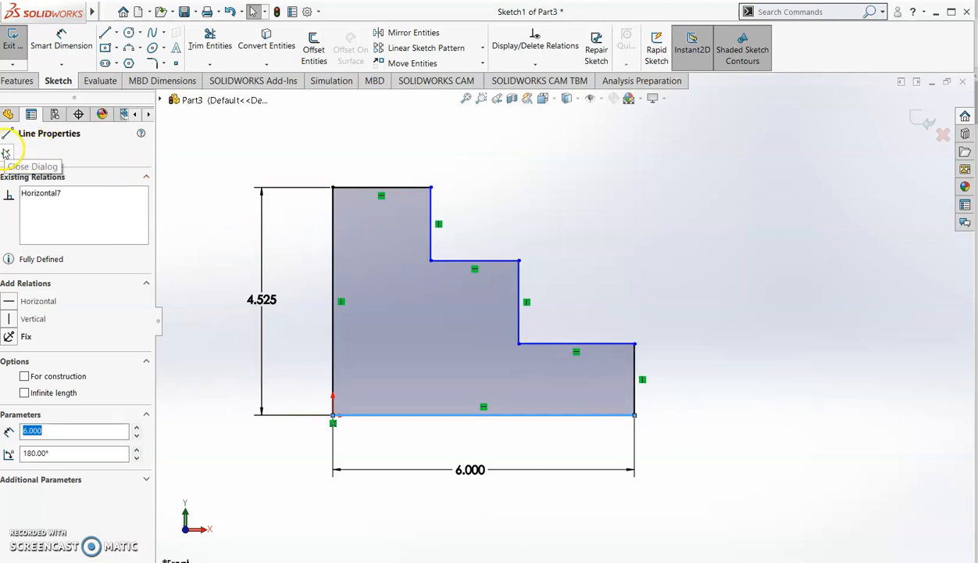
pyautogui.click(6, 155)
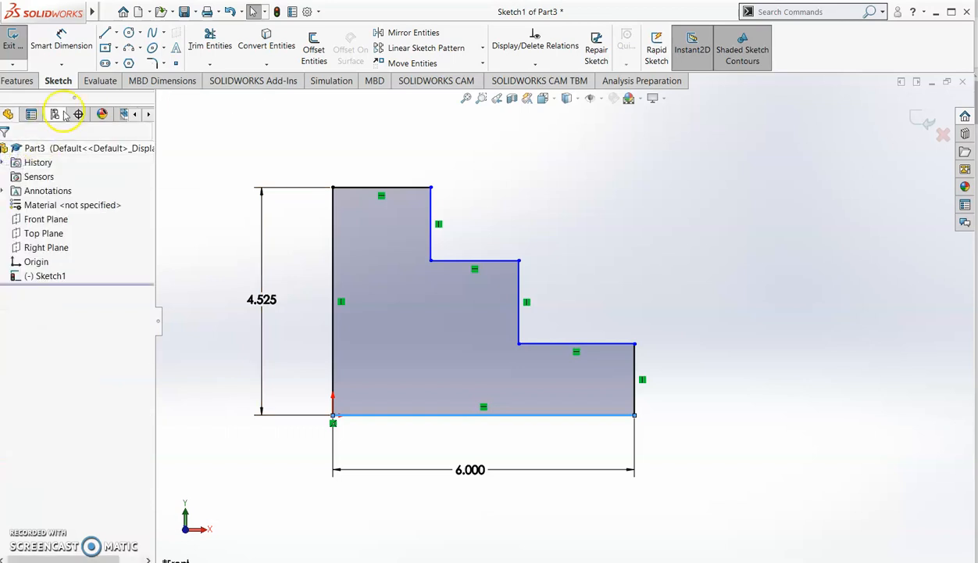
# - Dimension the vertical distance between the lowest step's top edge and the base edge, and set it to 1 in
pyautogui.click(79, 43)
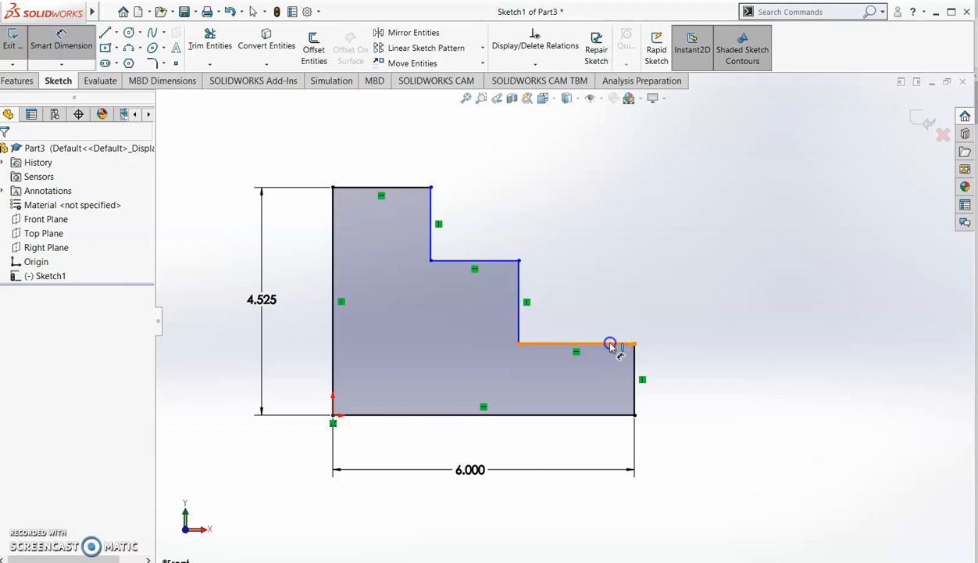
pyautogui.click(610, 343)
pyautogui.click(612, 415)
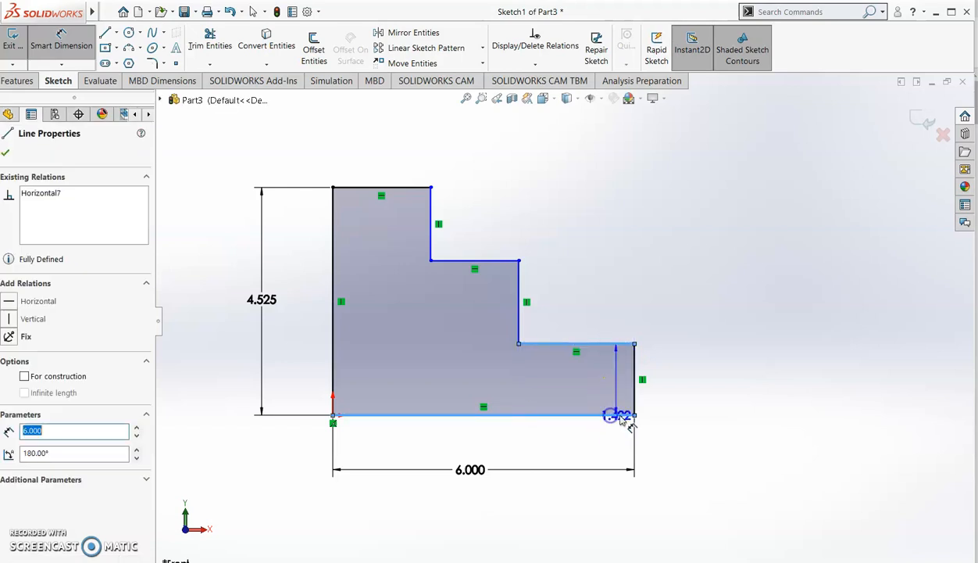
pyautogui.click(688, 461)
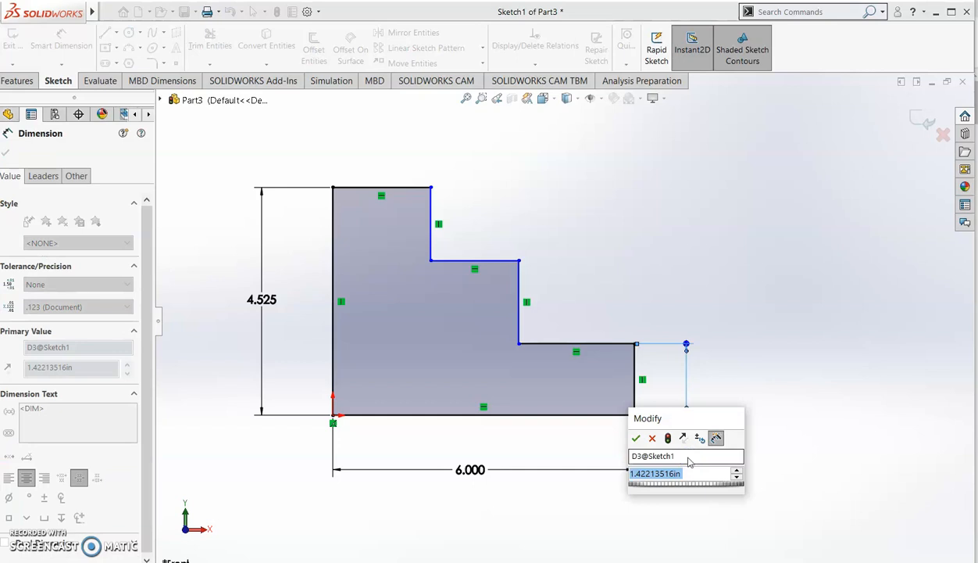
pyautogui.write('1')
pyautogui.press('Return')
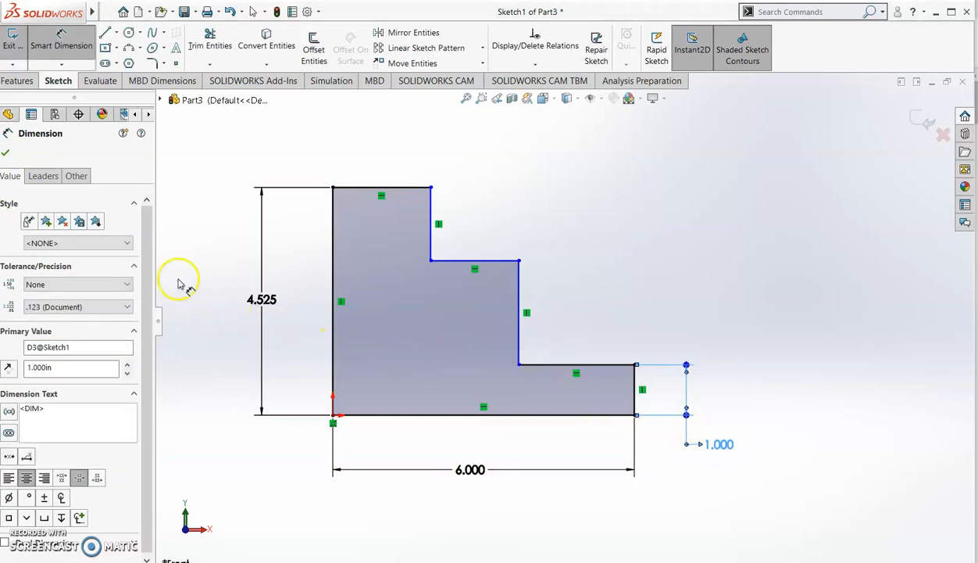
# - Set the profile's overall height dimension at the origin side to 3.000 in
pyautogui.doubleClick(262, 300)
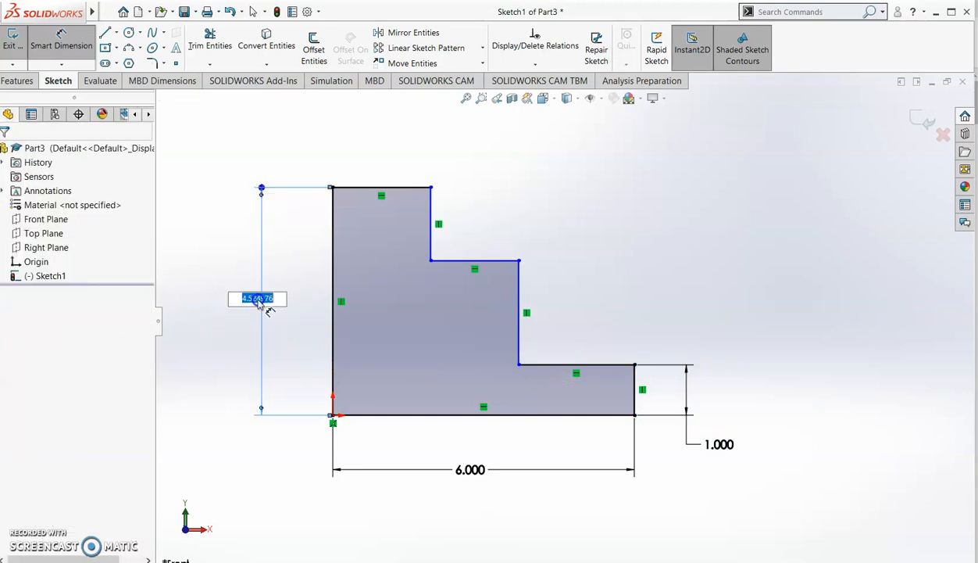
pyautogui.moveTo(273, 299); pyautogui.dragTo(219, 301)
pyautogui.press('Return')
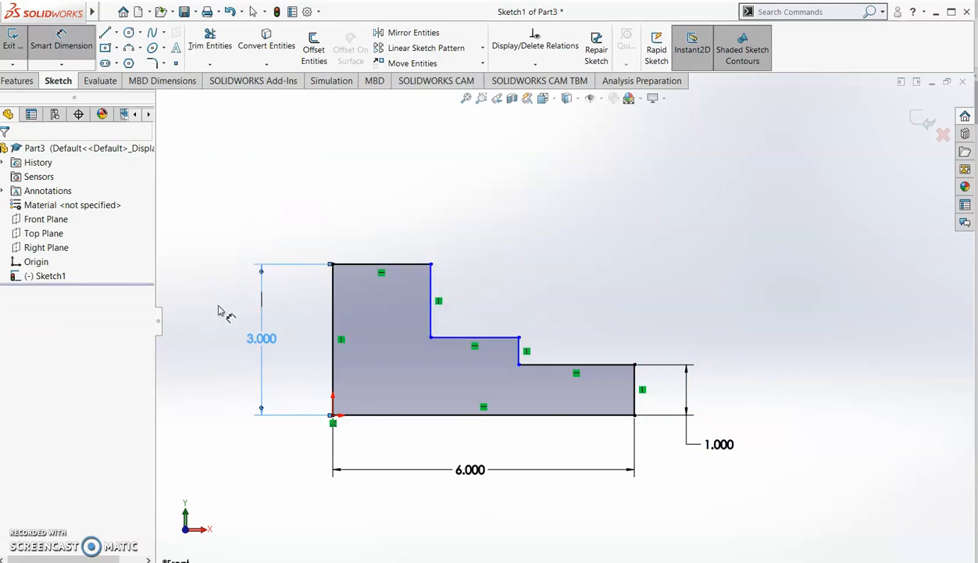
pyautogui.click(263, 295)
pyautogui.click(338, 350)
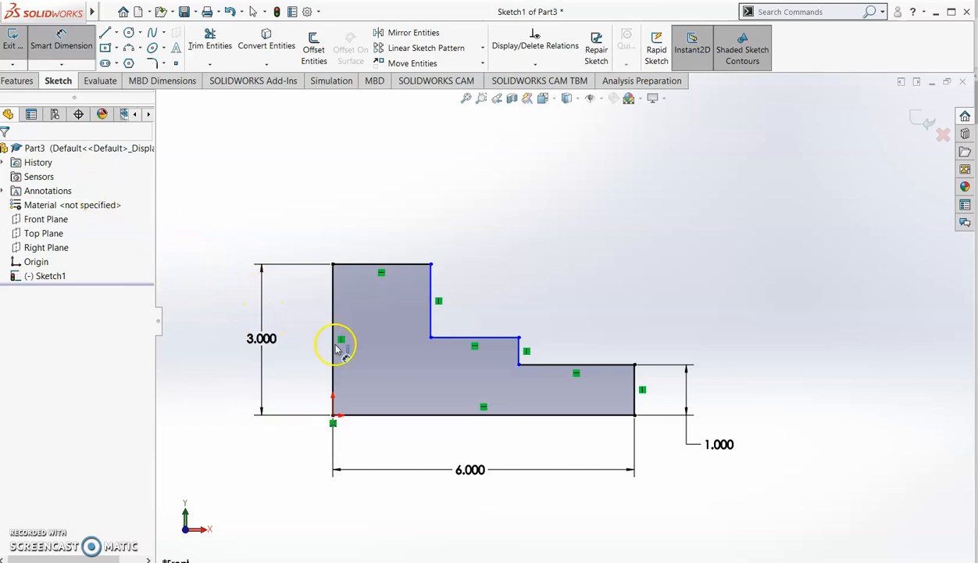
pyautogui.click(521, 355)
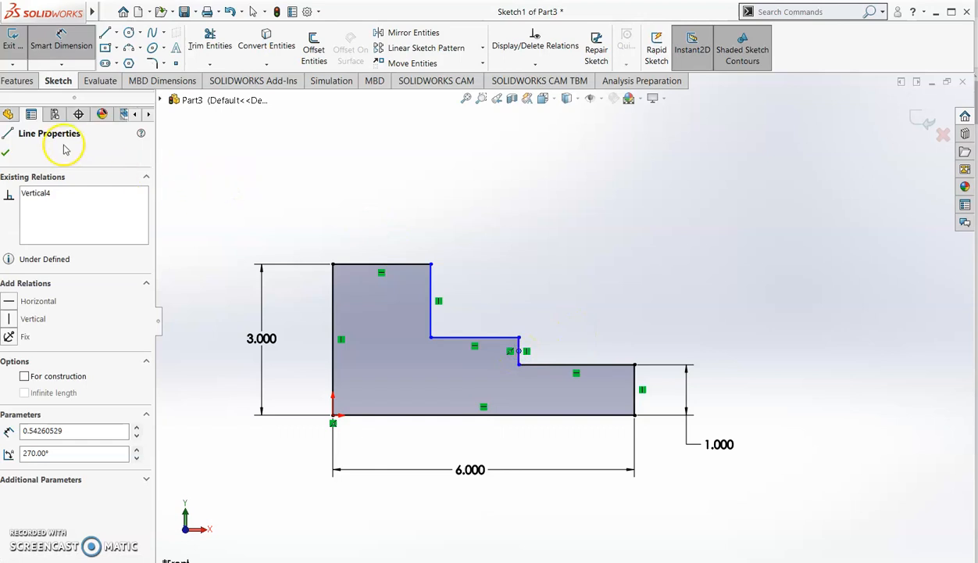
pyautogui.click(6, 154)
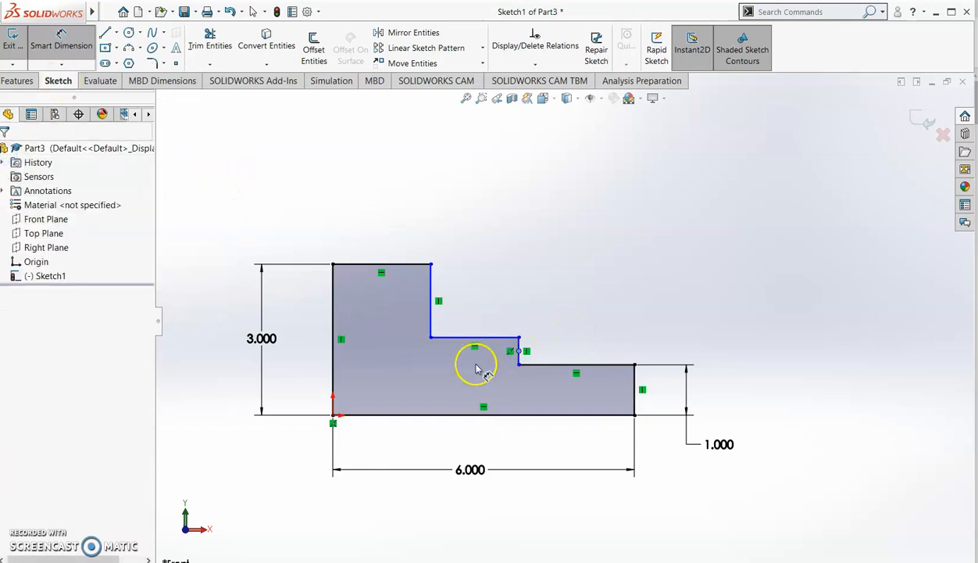
pyautogui.click(519, 350)
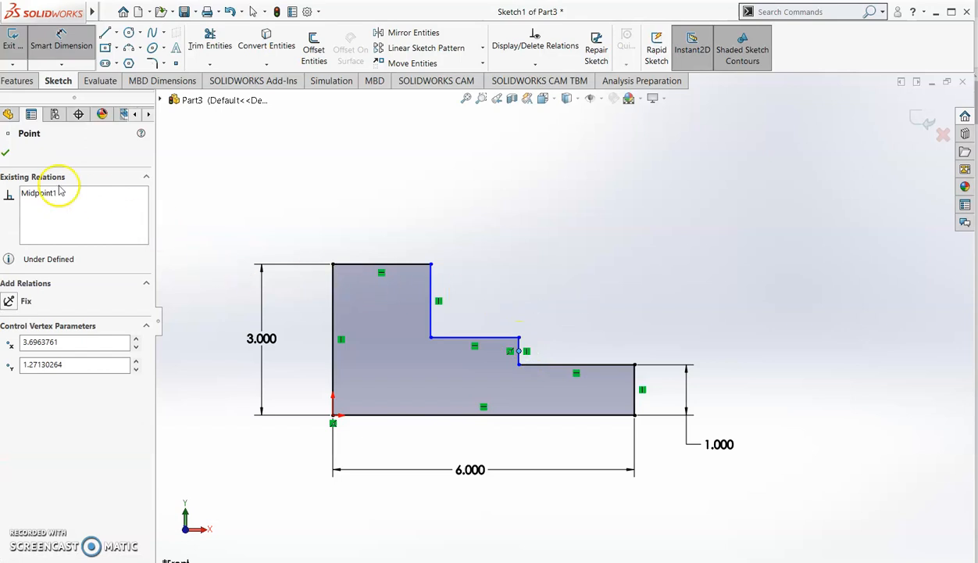
pyautogui.click(8, 154)
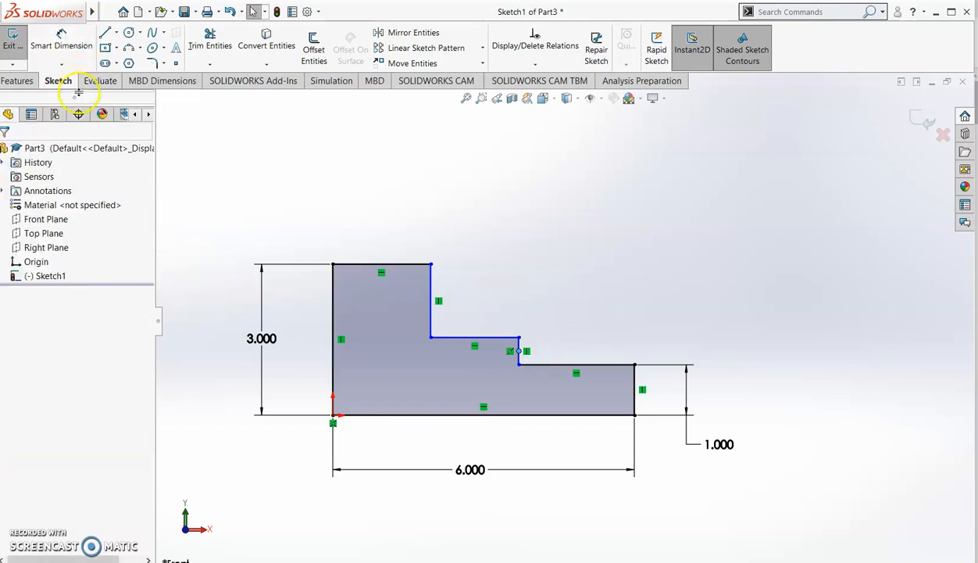
# - Dimension the uppermost step's vertical riser and set its height to 1.000 in
pyautogui.click(78, 35)
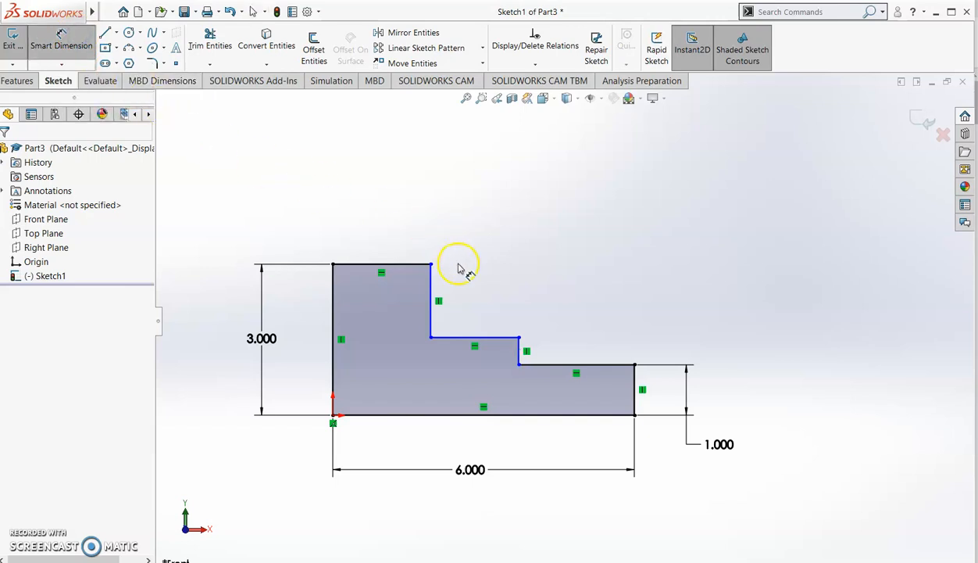
pyautogui.click(436, 281)
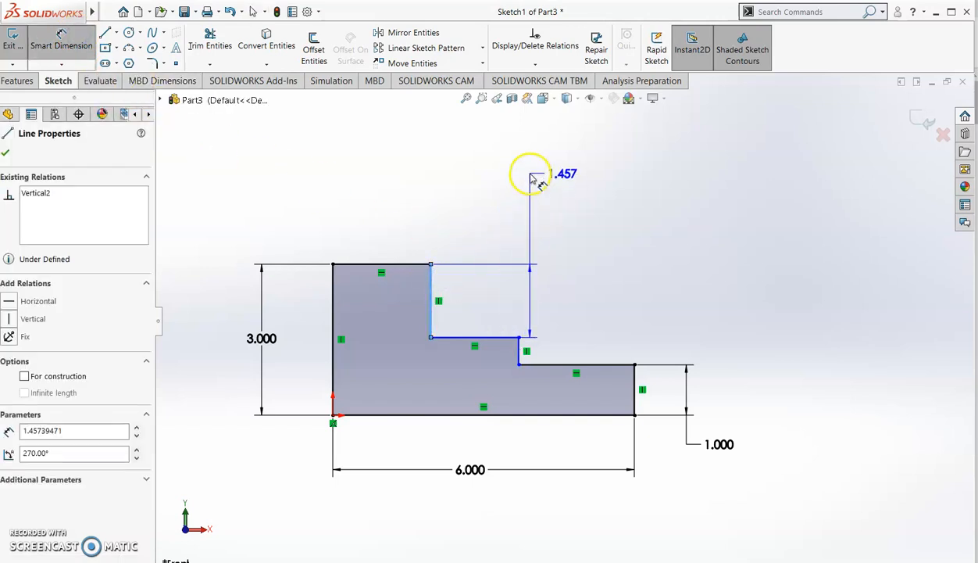
pyautogui.click(487, 188)
pyautogui.write('1.')
pyautogui.press('Return')
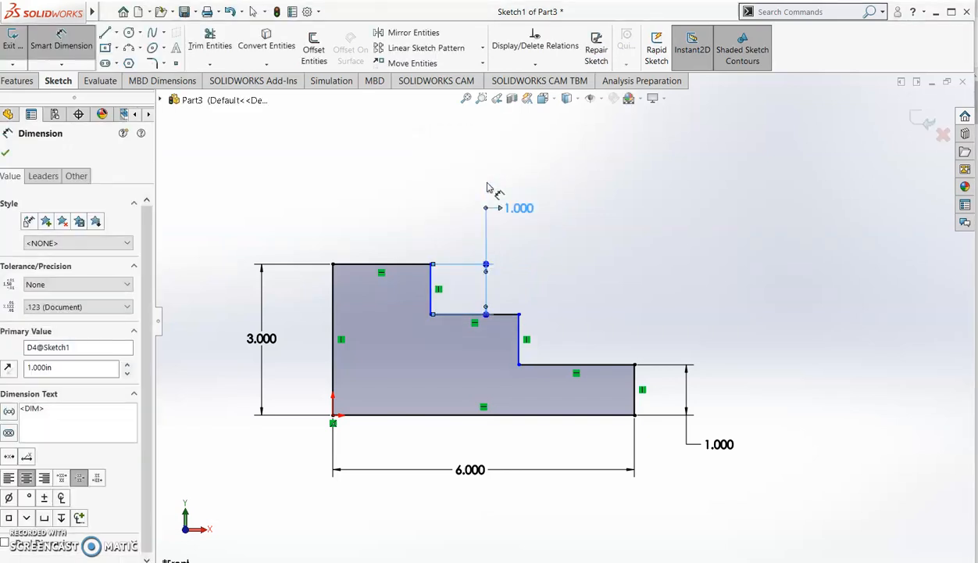
pyautogui.click(647, 239)
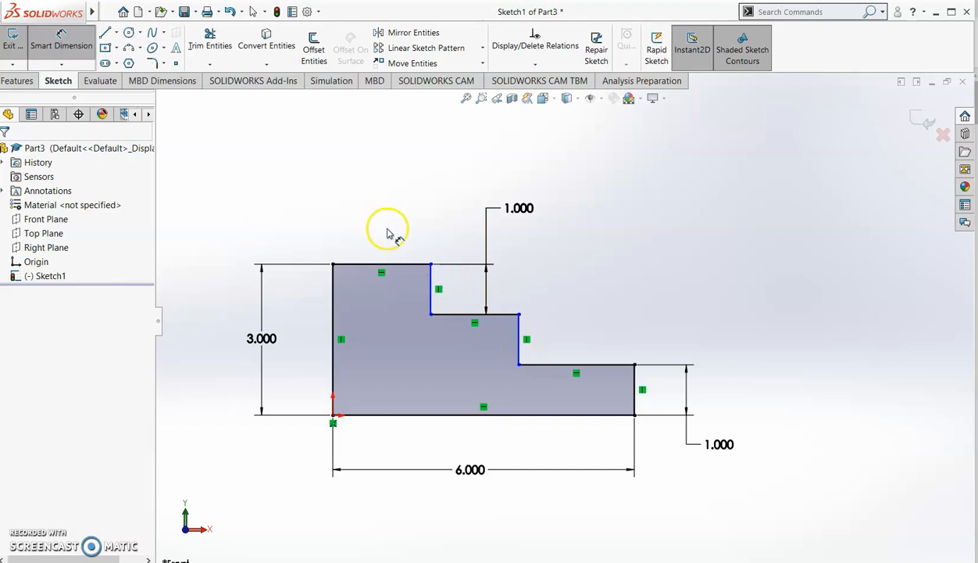
# - Dimension the profile's topmost horizontal edge and set its length to 2 in
pyautogui.click(399, 266)
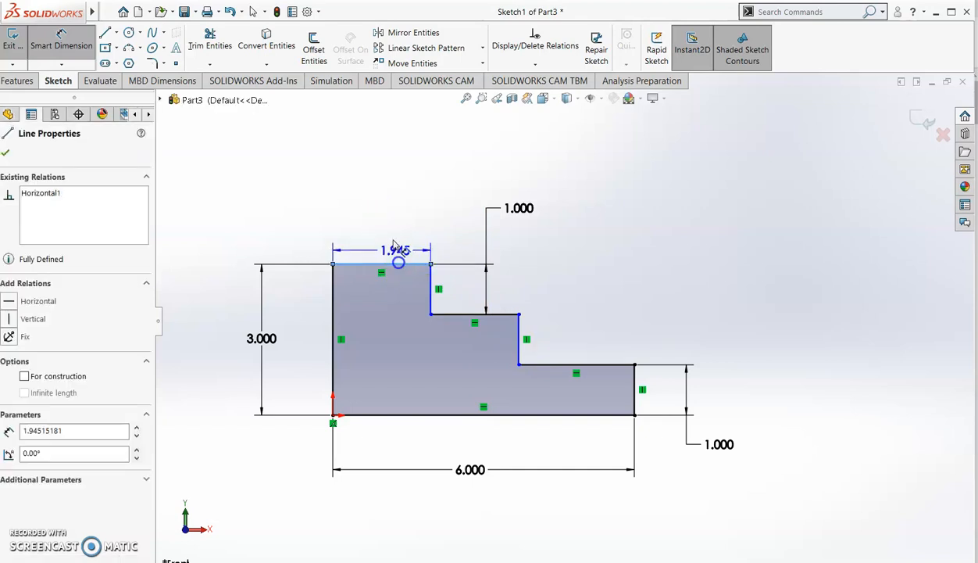
pyautogui.click(264, 194)
pyautogui.write('2')
pyautogui.press('Return')
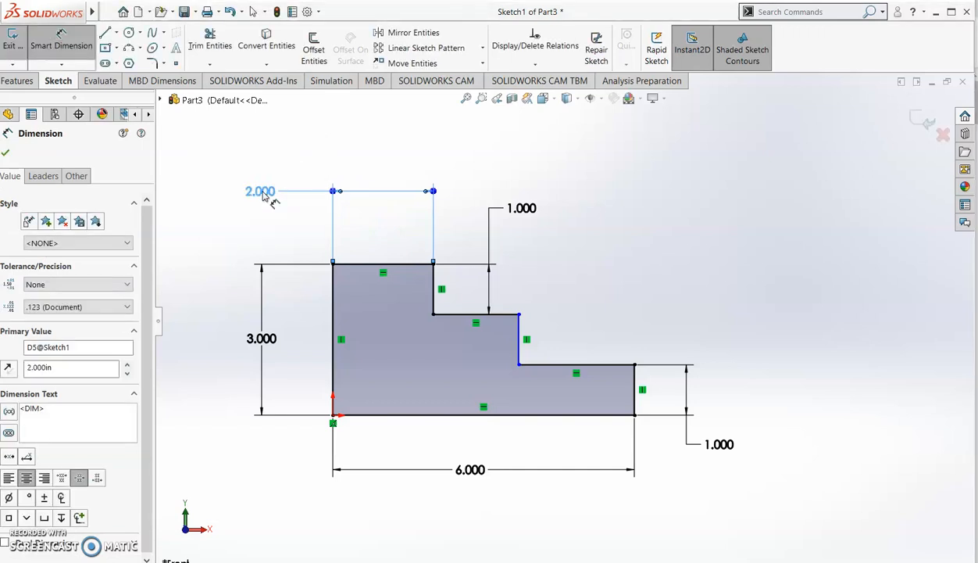
# - Dimension the lowest step's horizontal tread, set its length to 2 in, and finish dimensioning
pyautogui.click(575, 365)
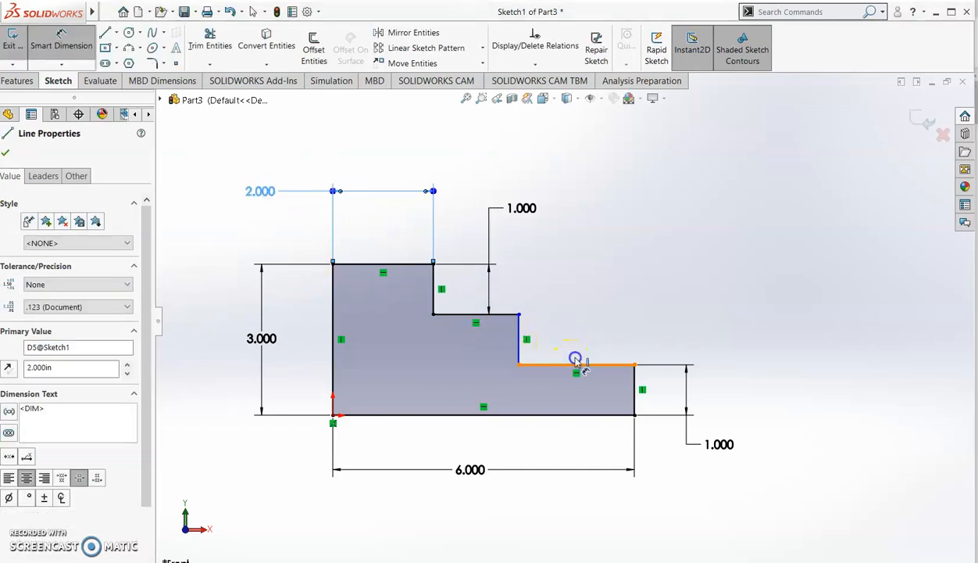
pyautogui.click(720, 282)
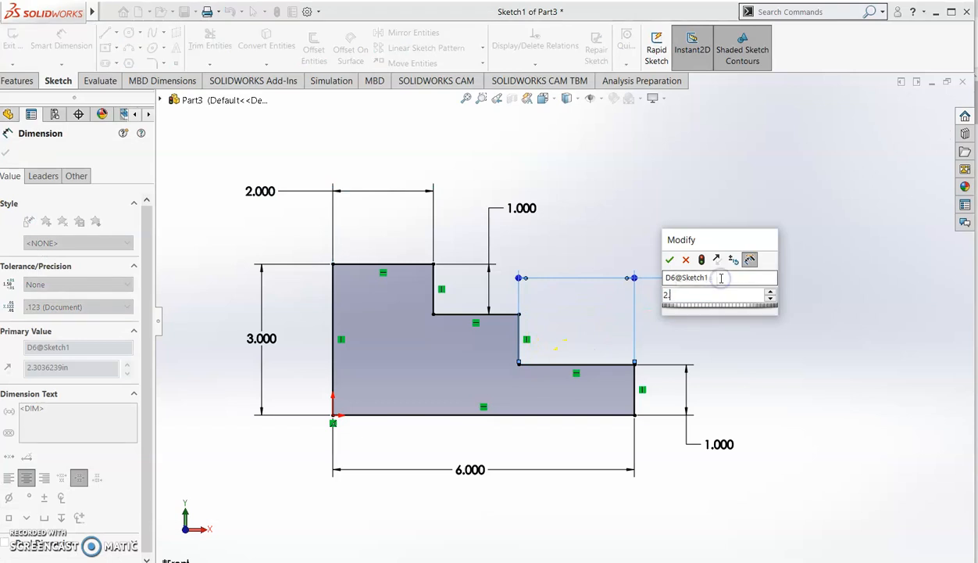
pyautogui.write('2')
pyautogui.press('Return')
pyautogui.click(773, 350)
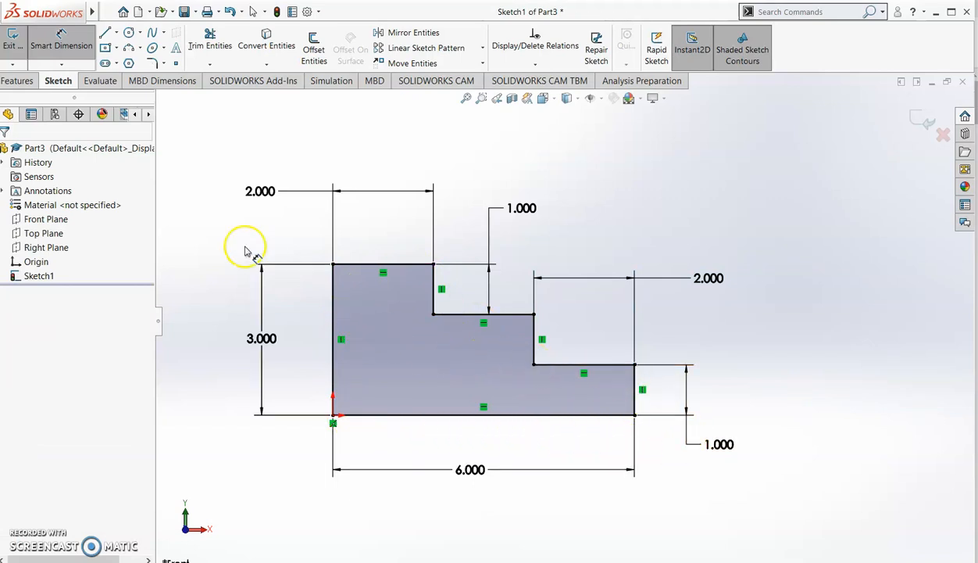
pyautogui.click(77, 39)
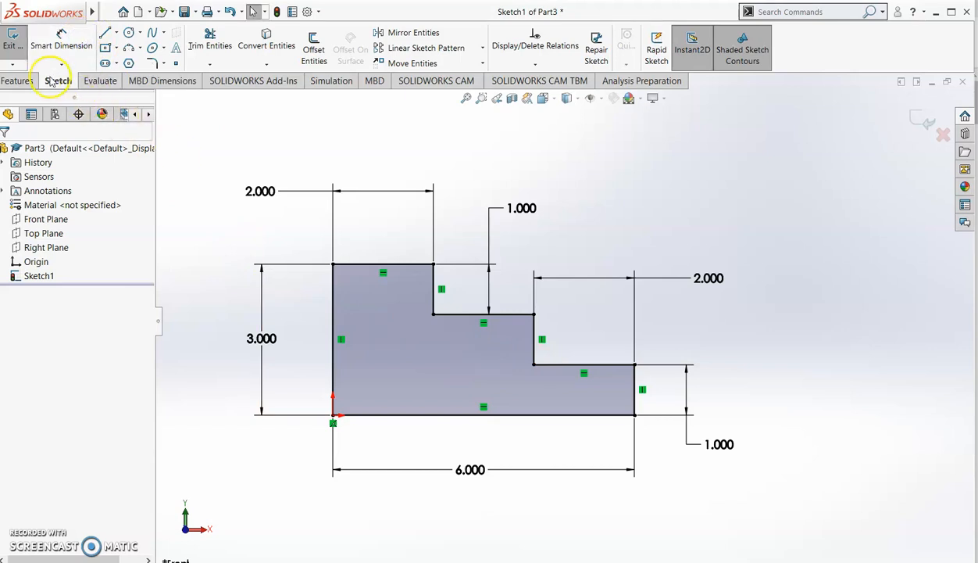
# - Exit the sketch and extrude the staircase profile as a blind boss with a depth of 2.0 in
pyautogui.click(14, 46)
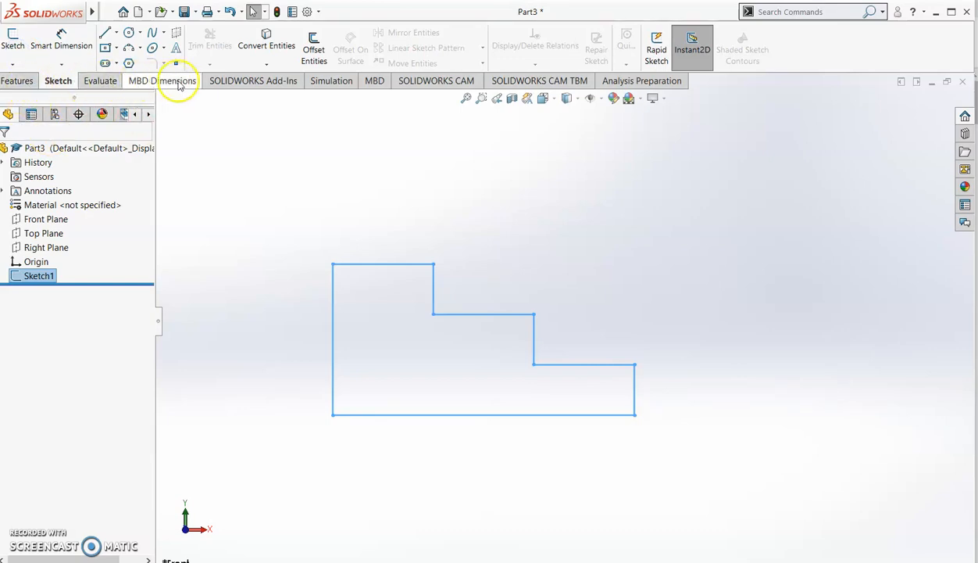
pyautogui.click(17, 81)
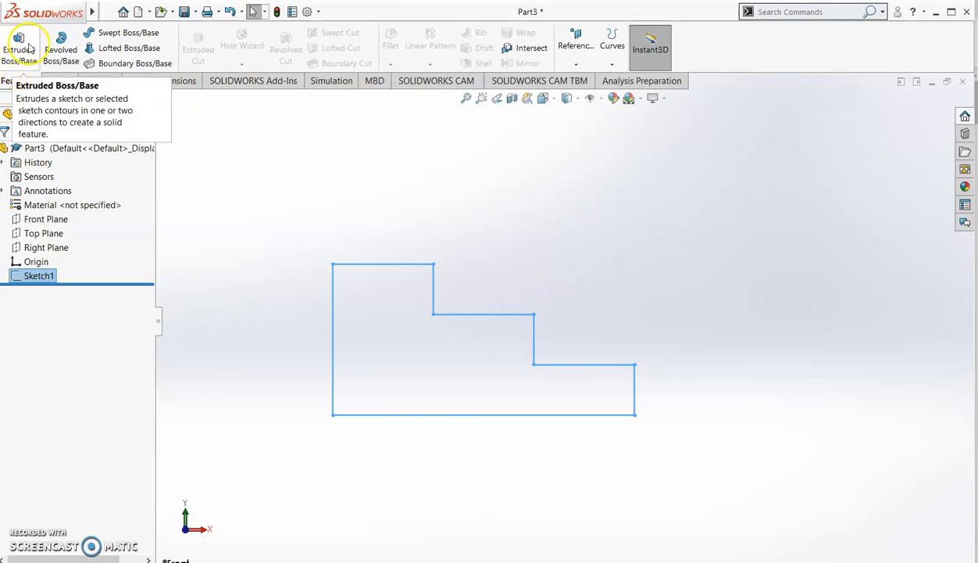
pyautogui.click(27, 46)
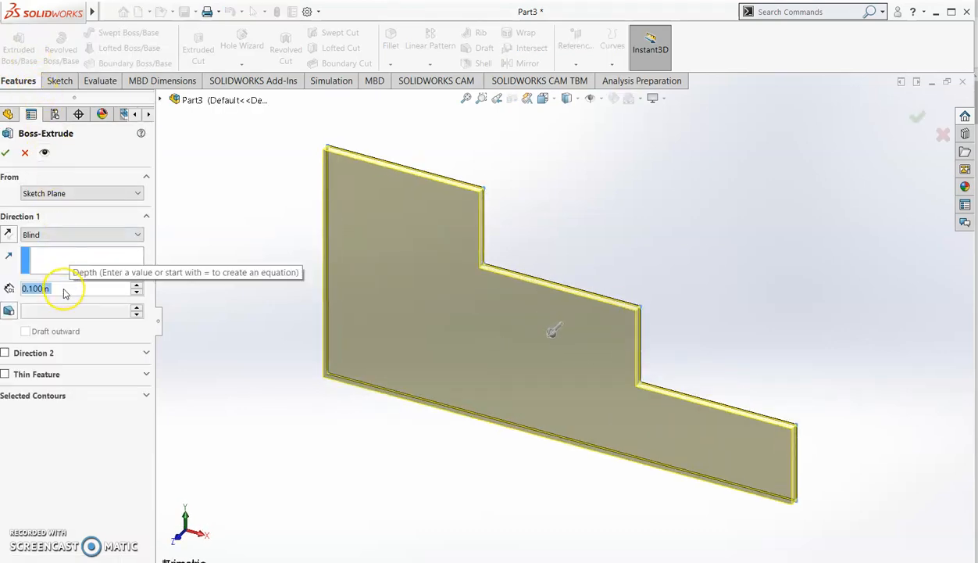
pyautogui.write('2.0')
pyautogui.press('Return')
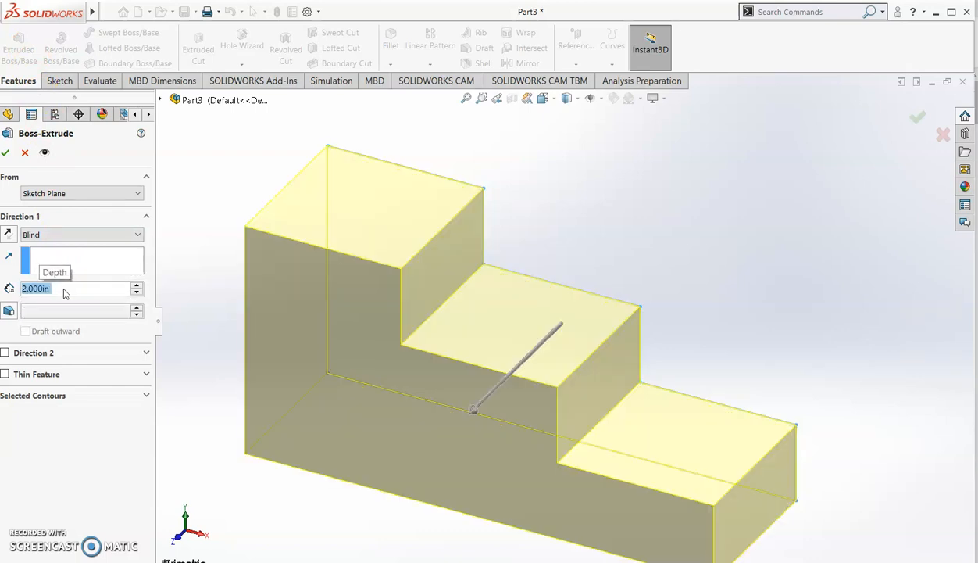
pyautogui.click(7, 155)
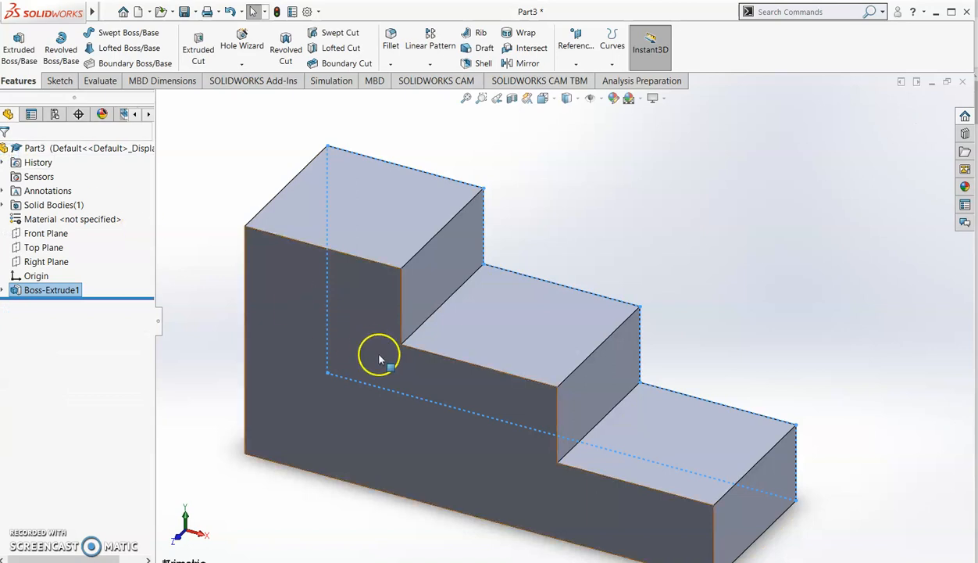
# - Examine the extruded staircase from the front and right standard views and from several rotated angles
pyautogui.scroll(5, 561, 328)
pyautogui.moveTo(564, 332)
pyautogui.mouseDown(button='middle')
pyautogui.moveTo(554, 357)
pyautogui.moveTo(594, 323)
pyautogui.moveTo(585, 288)
pyautogui.moveTo(463, 243)
pyautogui.moveTo(542, 270)
pyautogui.moveTo(550, 334)
pyautogui.moveTo(515, 272)
pyautogui.moveTo(546, 305)
pyautogui.moveTo(544, 328)
pyautogui.mouseUp(button='middle')
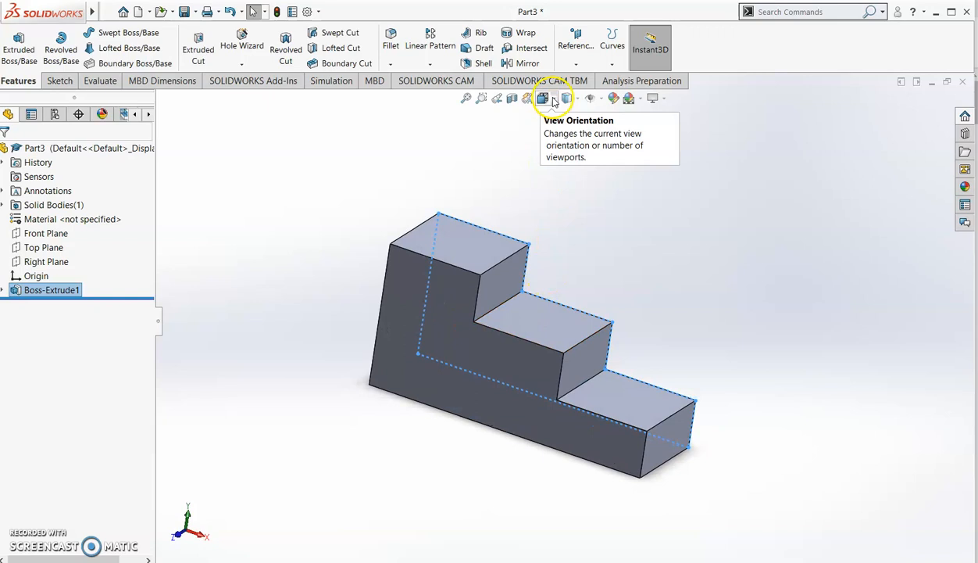
pyautogui.click(552, 100)
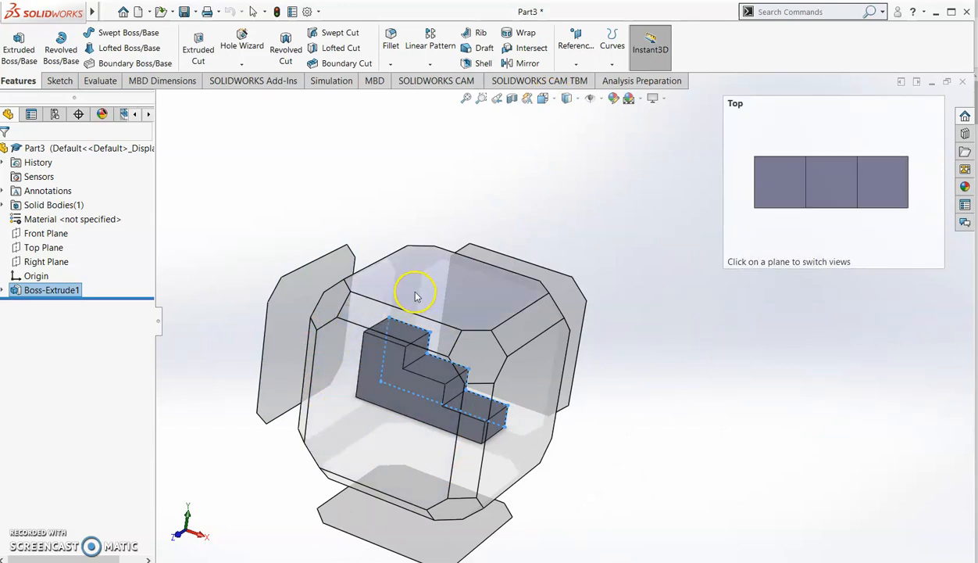
pyautogui.click(392, 425)
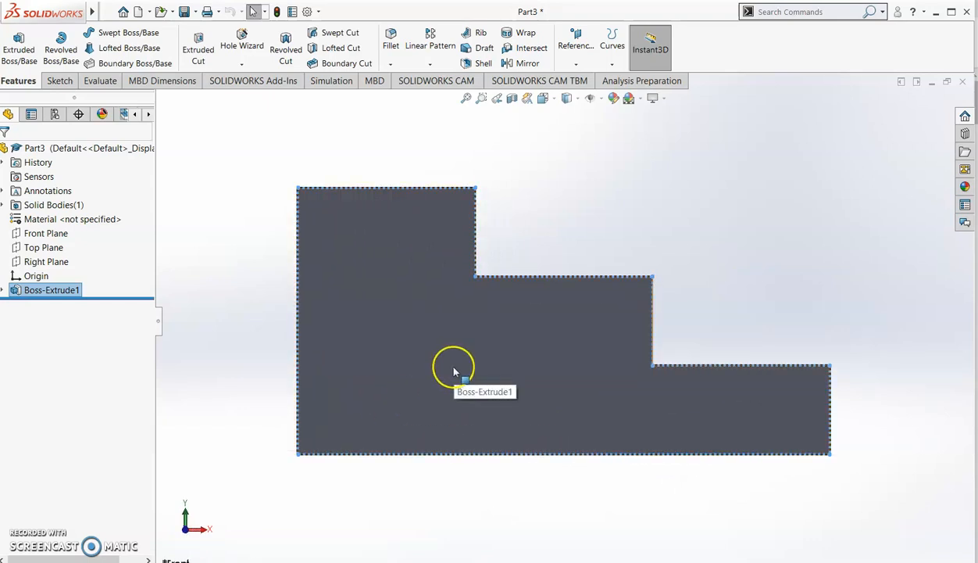
pyautogui.press('space')
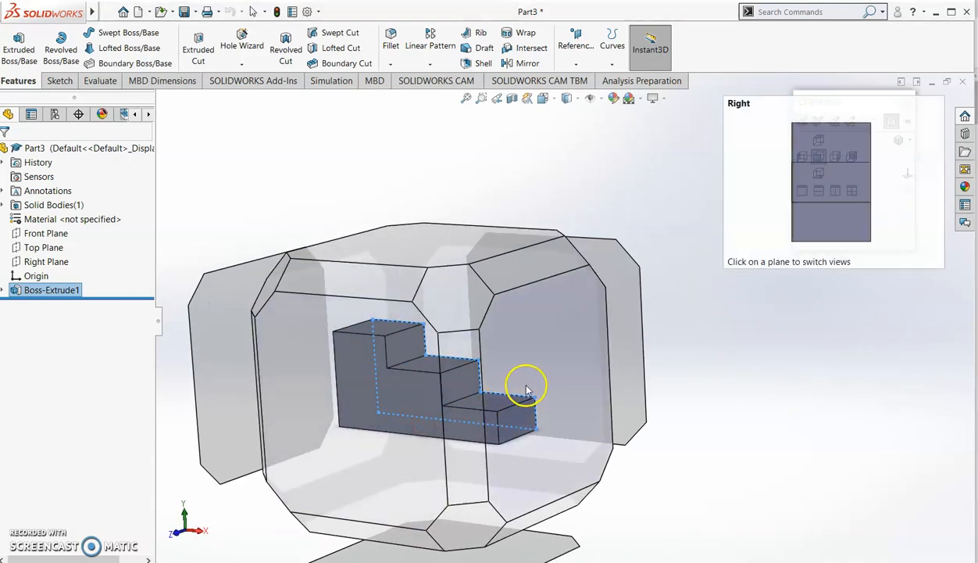
pyautogui.click(551, 379)
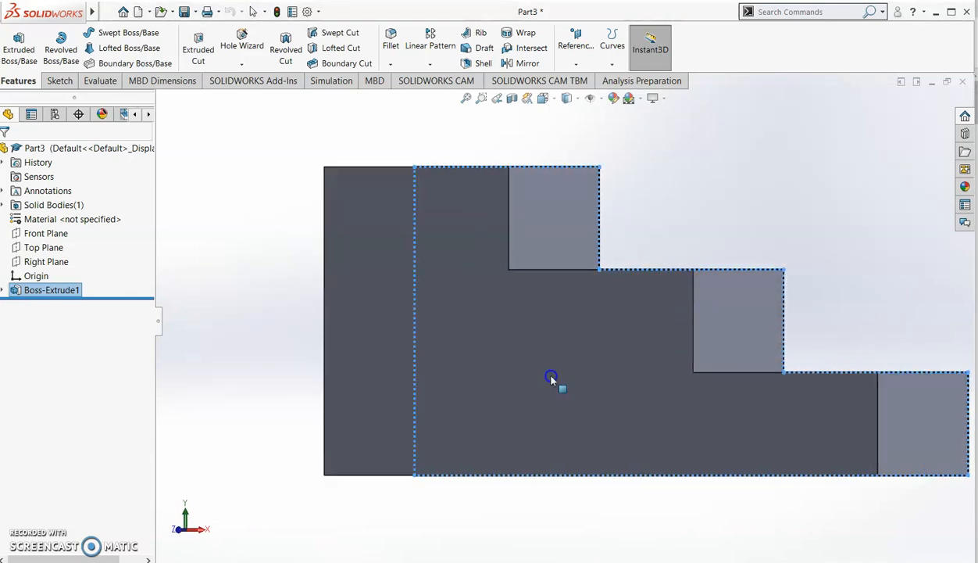
pyautogui.moveTo(369, 375); pyautogui.dragTo(434, 405, button='middle')
pyautogui.scroll(3, 436, 405)
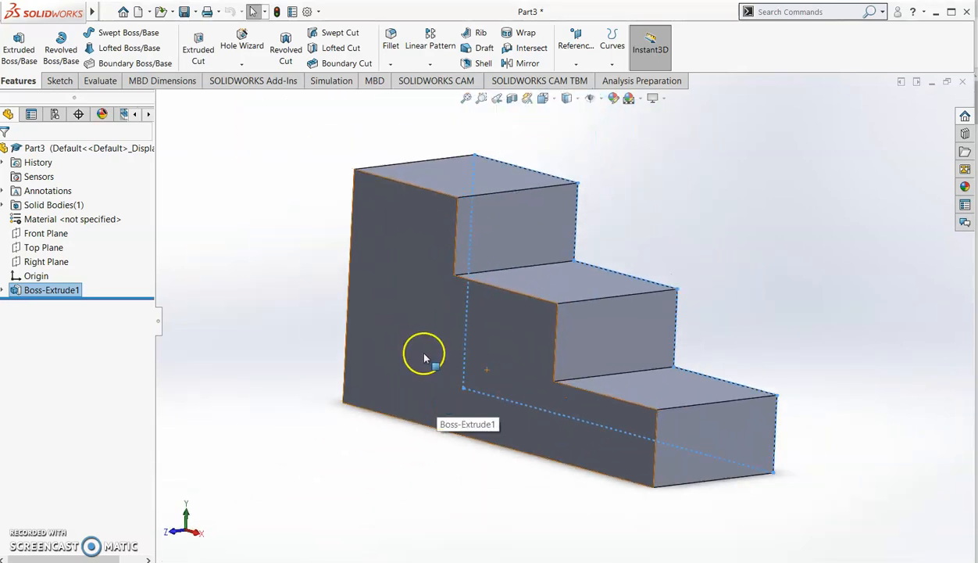
pyautogui.moveTo(424, 358); pyautogui.dragTo(426, 383, button='middle')
pyautogui.moveTo(507, 415); pyautogui.dragTo(546, 415, button='middle')
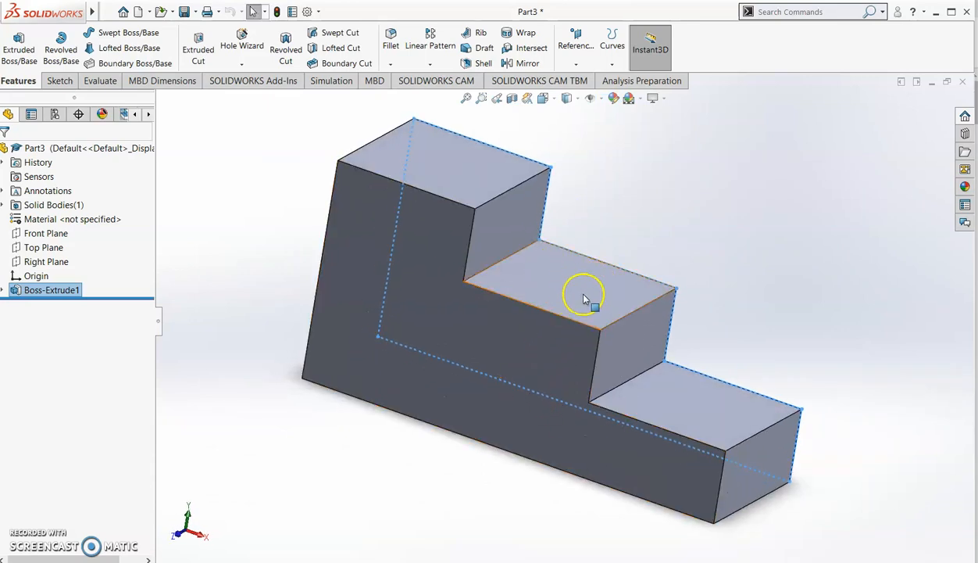
# - Start a sketch on the middle step's top face and draw a circle of about 0.53 in radius at the face's centre
pyautogui.click(61, 81)
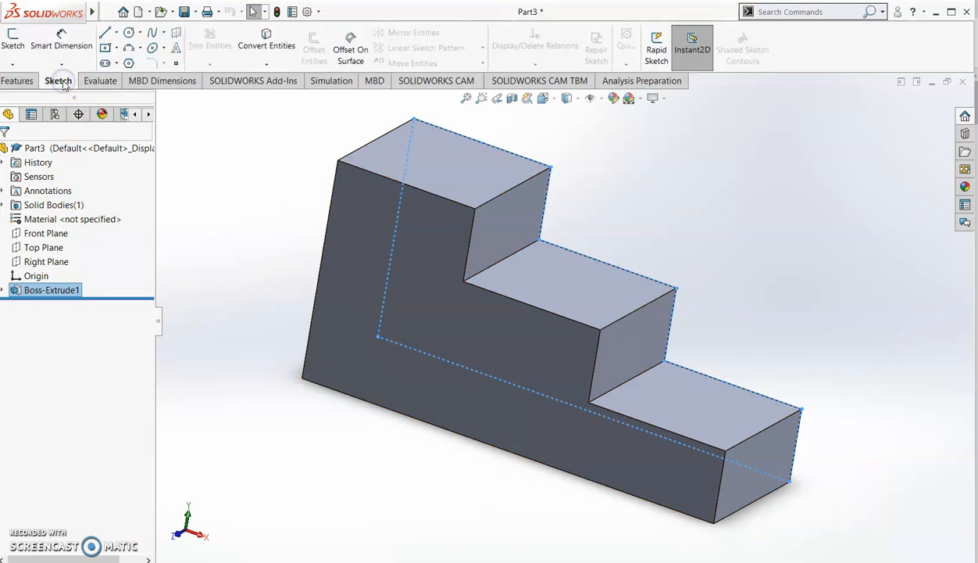
pyautogui.click(13, 41)
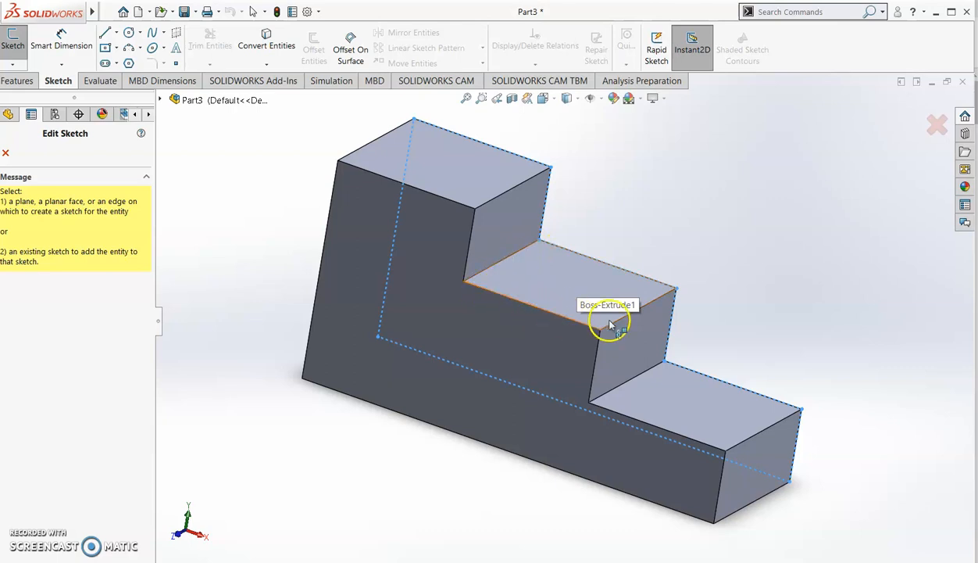
pyautogui.click(560, 288)
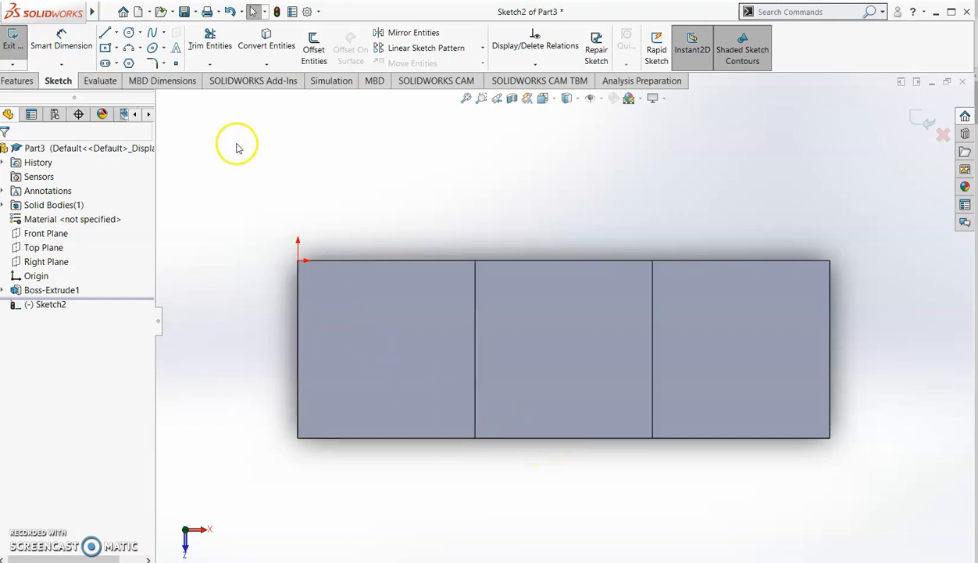
pyautogui.click(130, 35)
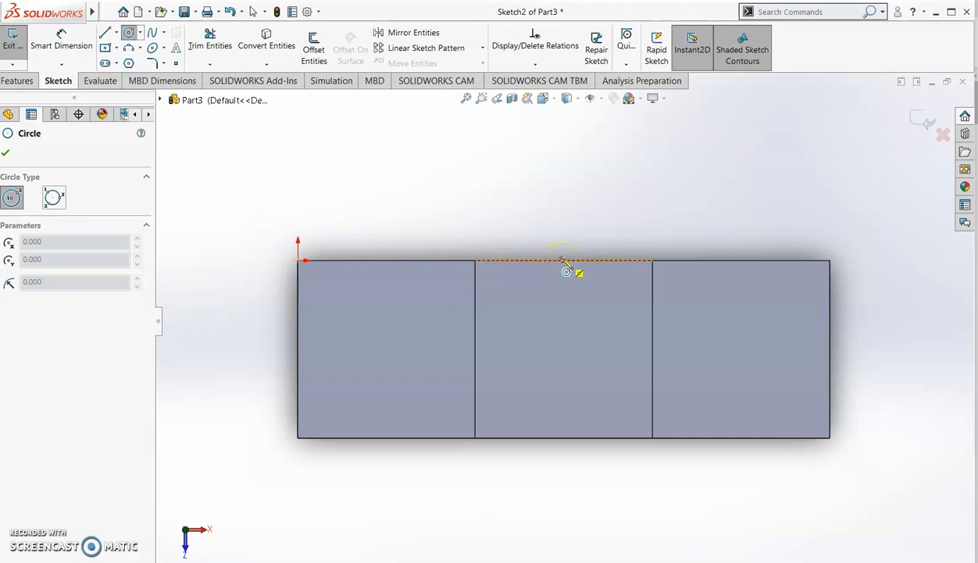
pyautogui.moveTo(563, 260); pyautogui.dragTo(569, 342)
pyautogui.moveTo(564, 349); pyautogui.dragTo(586, 402)
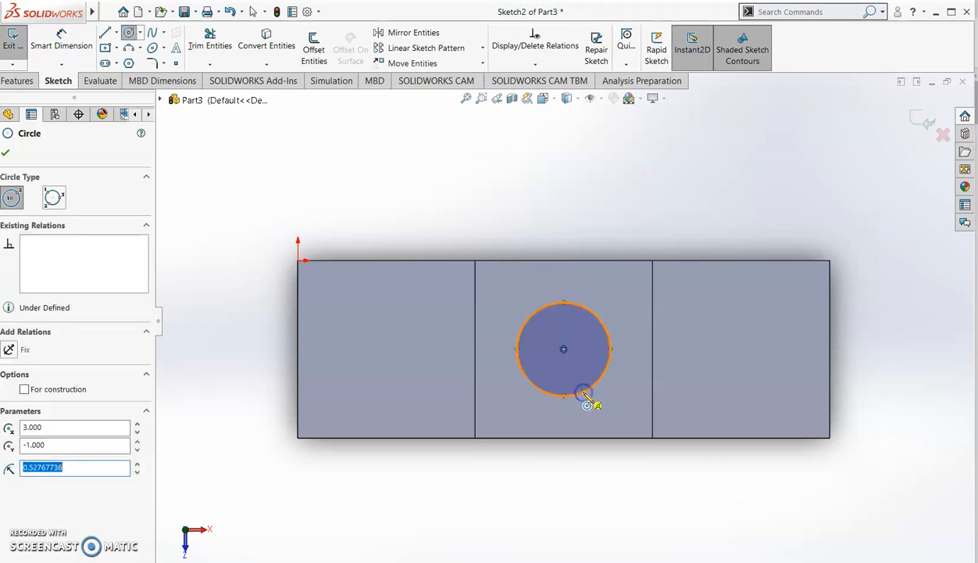
# - Dimension the circle and set its diameter to 1.0 in
pyautogui.click(83, 39)
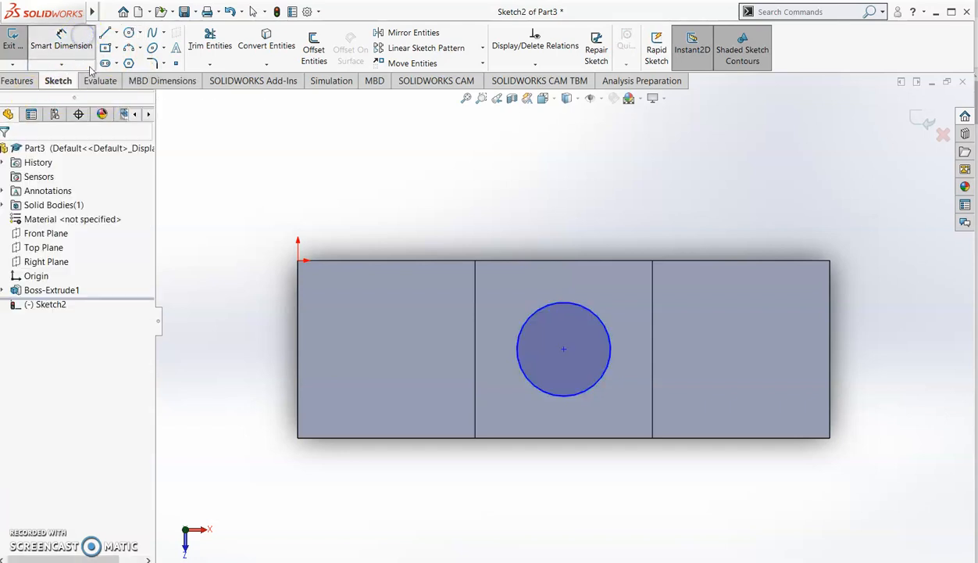
pyautogui.click(589, 313)
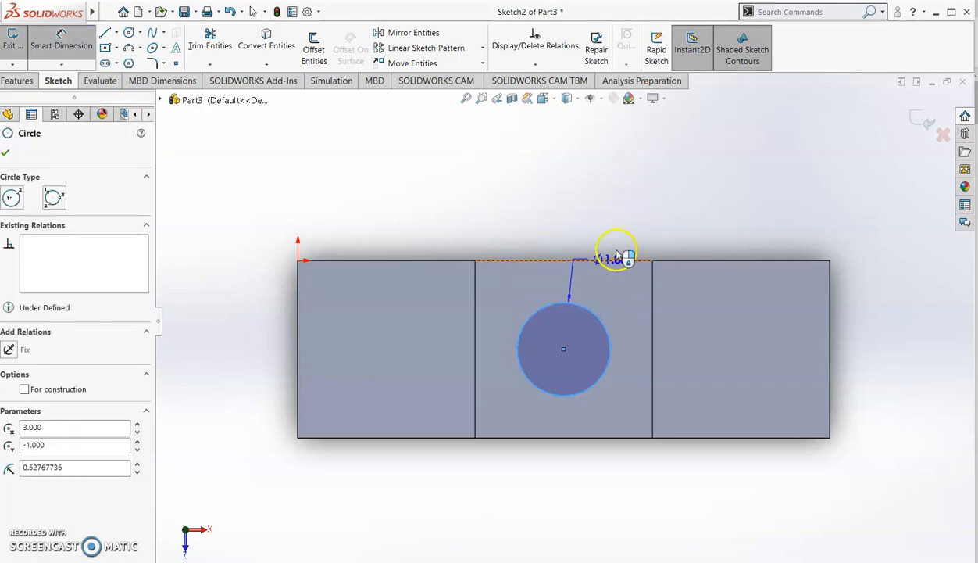
pyautogui.click(683, 171)
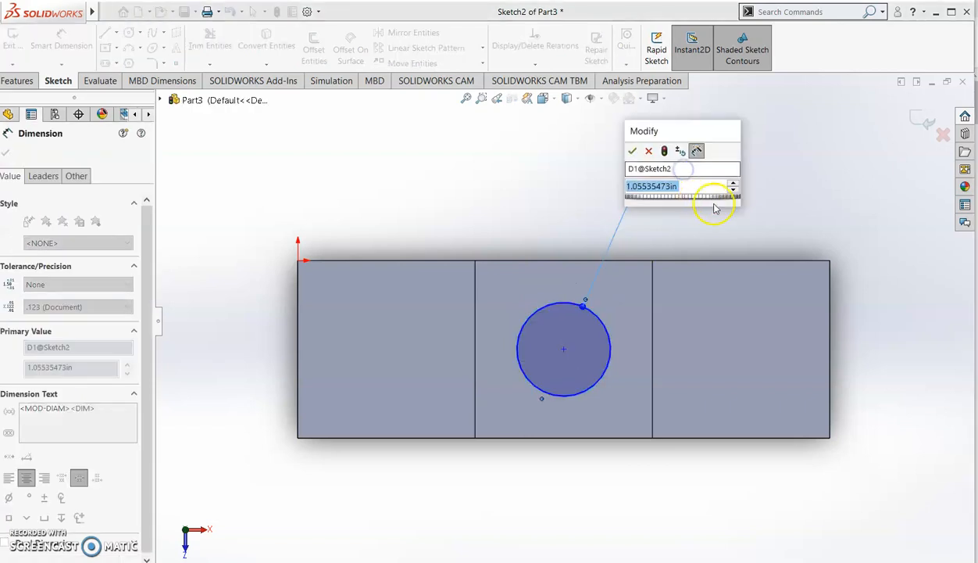
pyautogui.write('1')
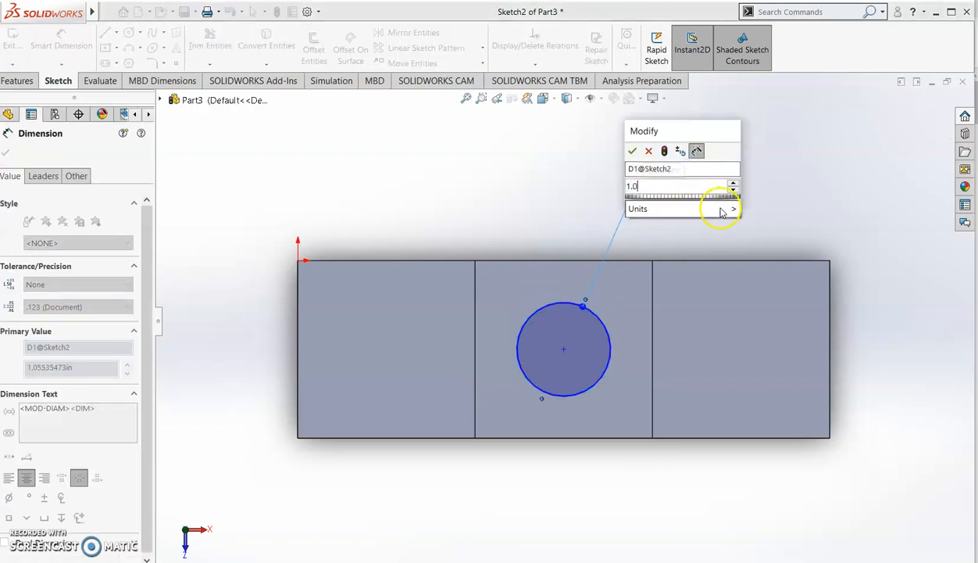
pyautogui.press('Return')
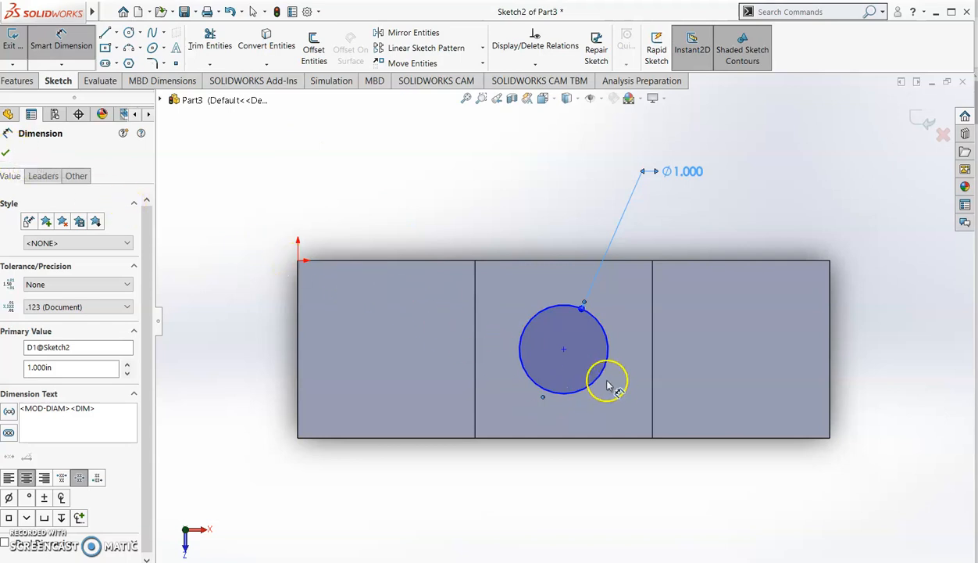
# - Dimension the circle's centre at 1.000 in from the middle step's edge beside the highest step
pyautogui.click(564, 350)
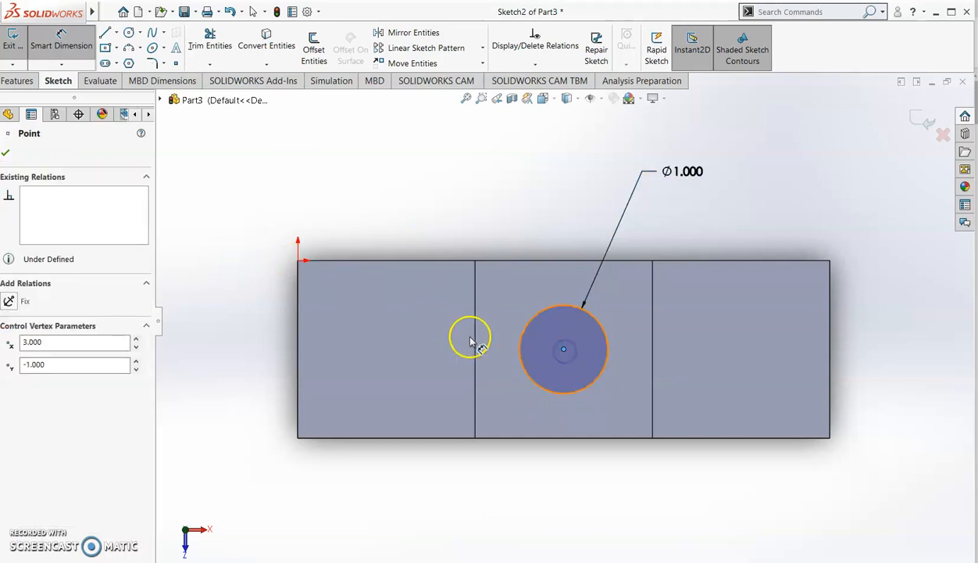
pyautogui.click(475, 340)
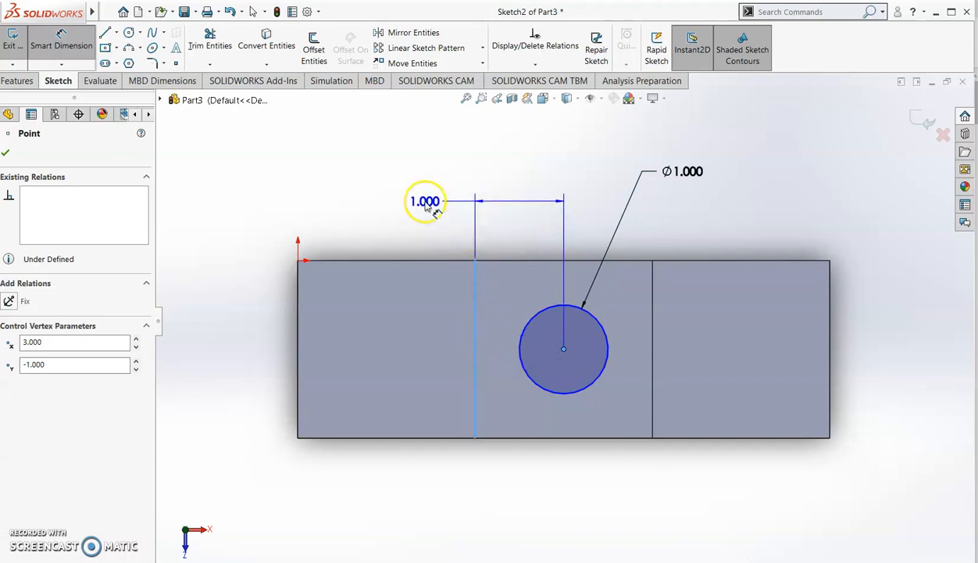
pyautogui.click(432, 210)
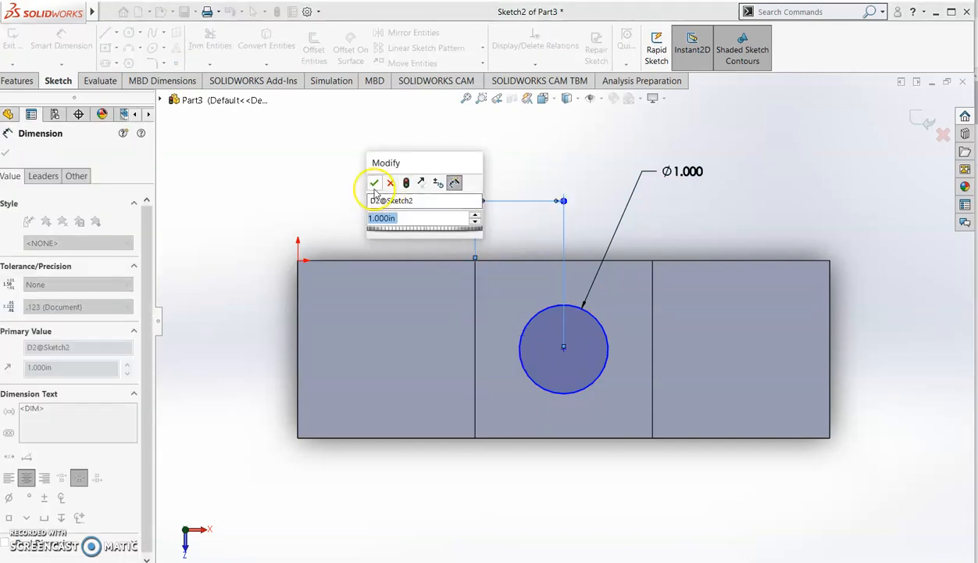
pyautogui.click(374, 184)
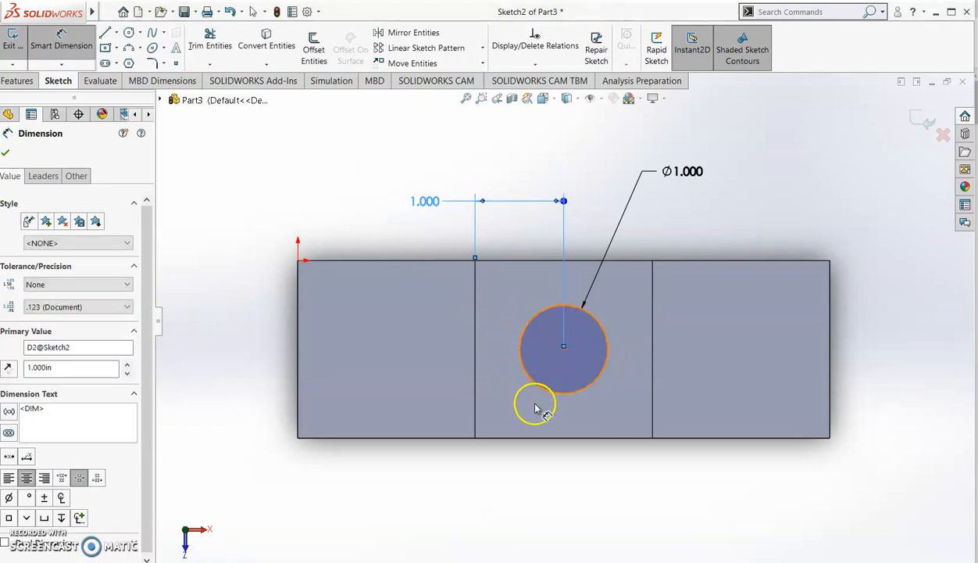
# - Dimension the circle's centre at 1.000 in from the middle step's front edge and finish dimensioning
pyautogui.click(579, 439)
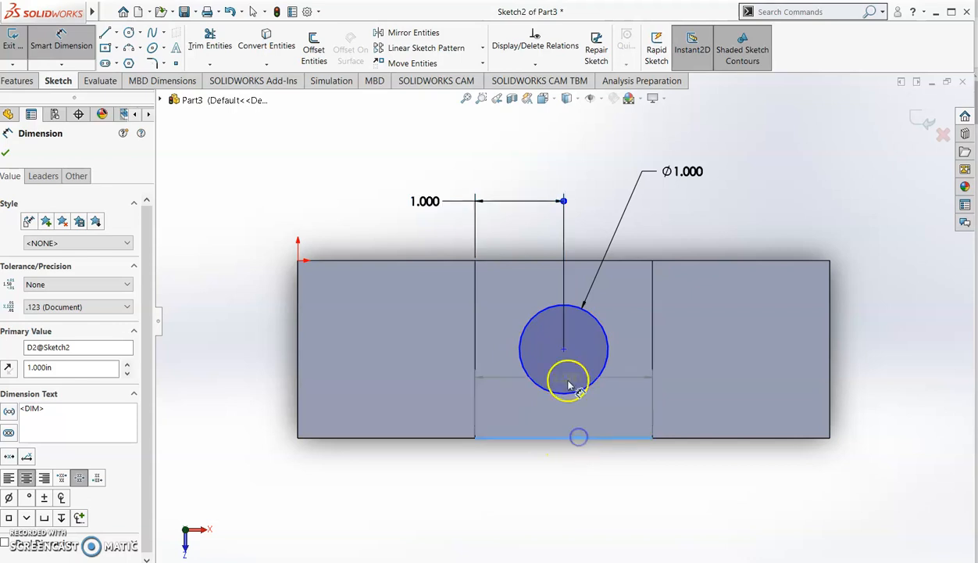
pyautogui.click(563, 350)
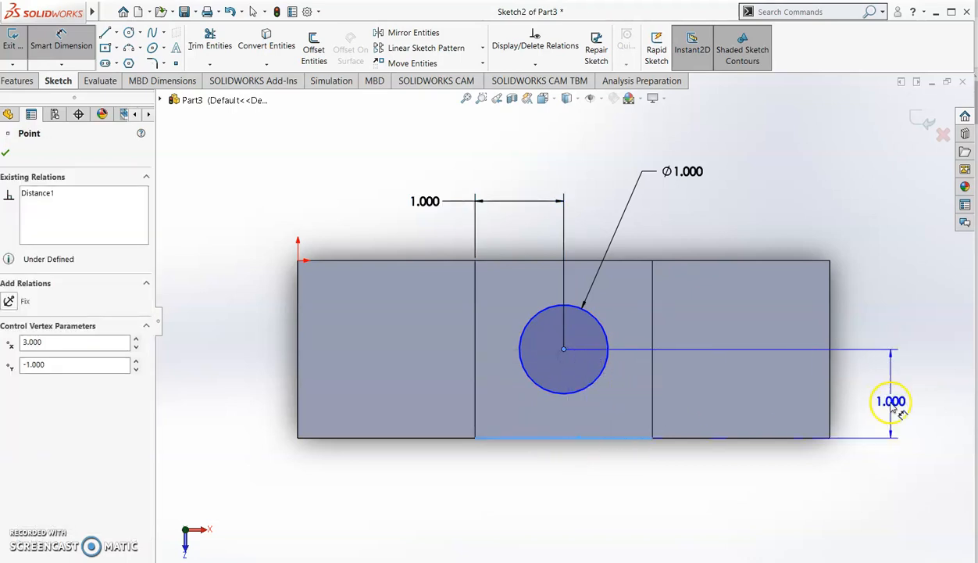
pyautogui.click(895, 404)
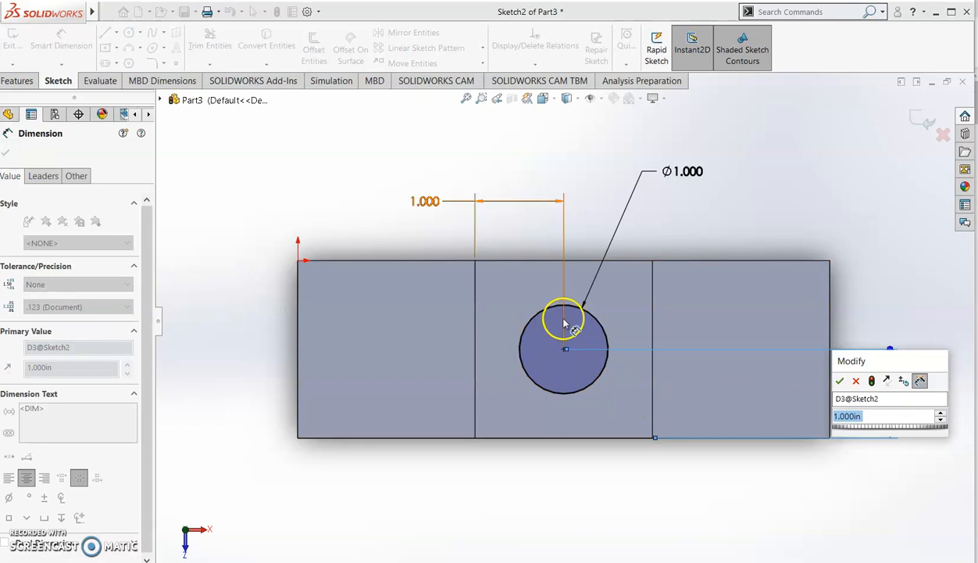
pyautogui.click(841, 381)
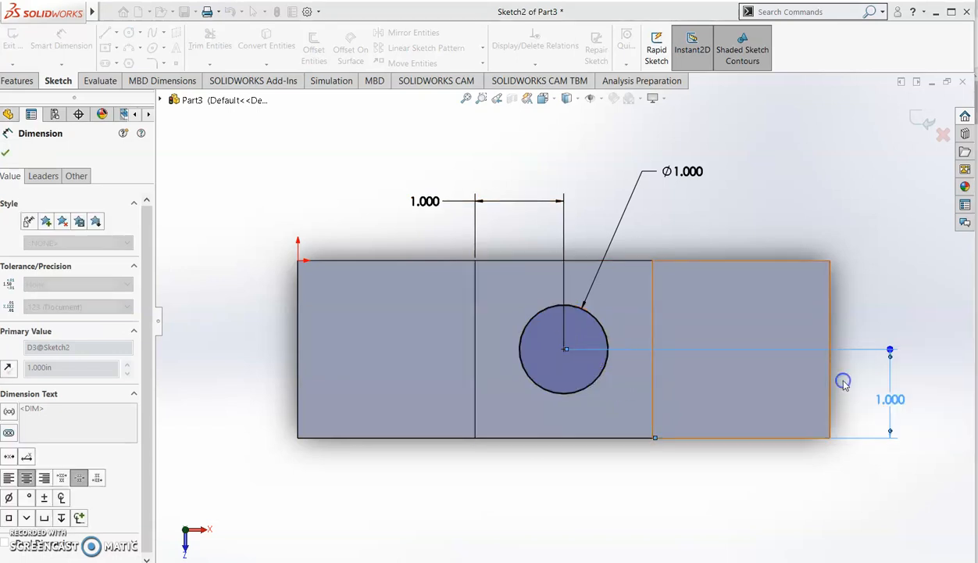
pyautogui.click(6, 154)
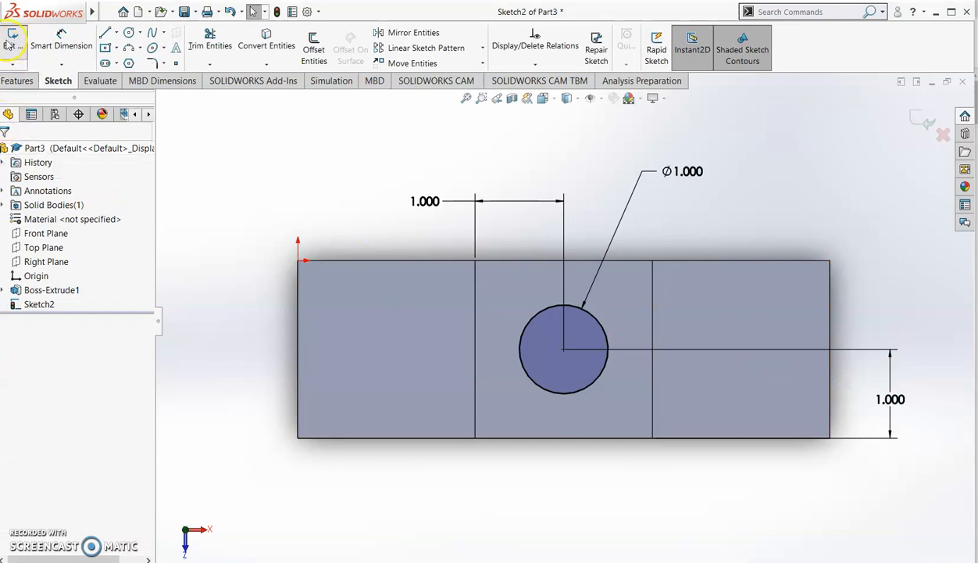
# - Exit the sketch and cut the circle into the middle step as a blind extruded cut with a depth of 0.750 in
pyautogui.click(11, 43)
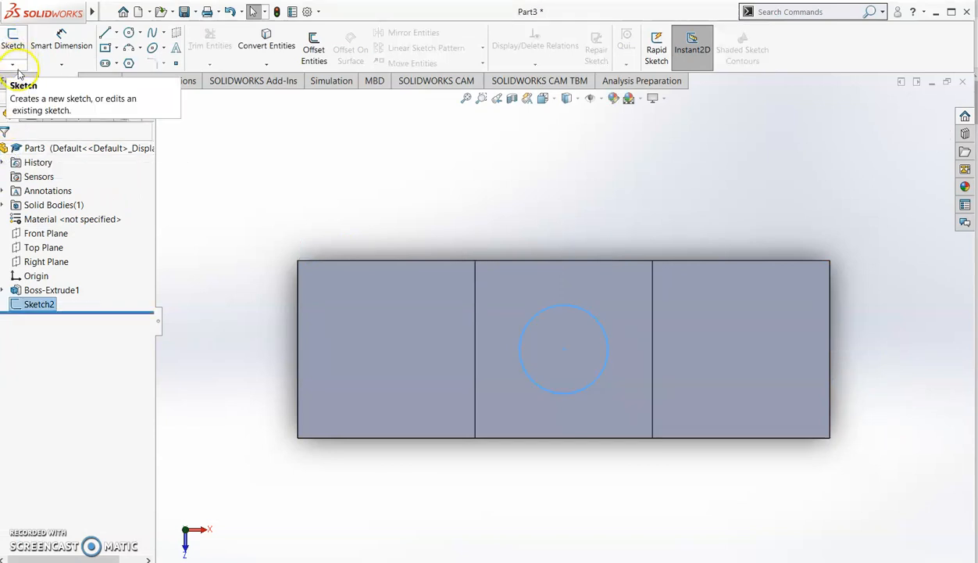
pyautogui.click(18, 80)
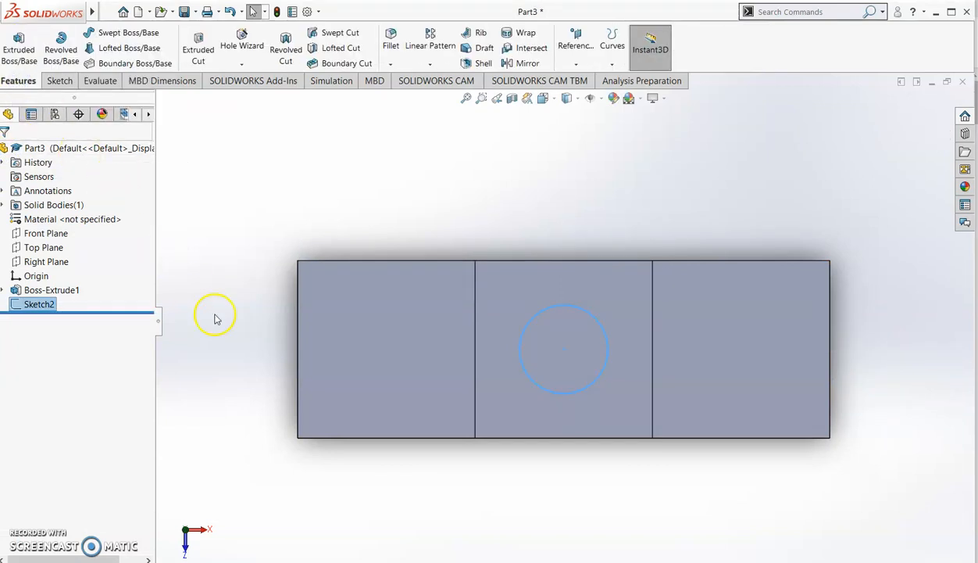
pyautogui.moveTo(280, 480); pyautogui.dragTo(201, 398, button='middle')
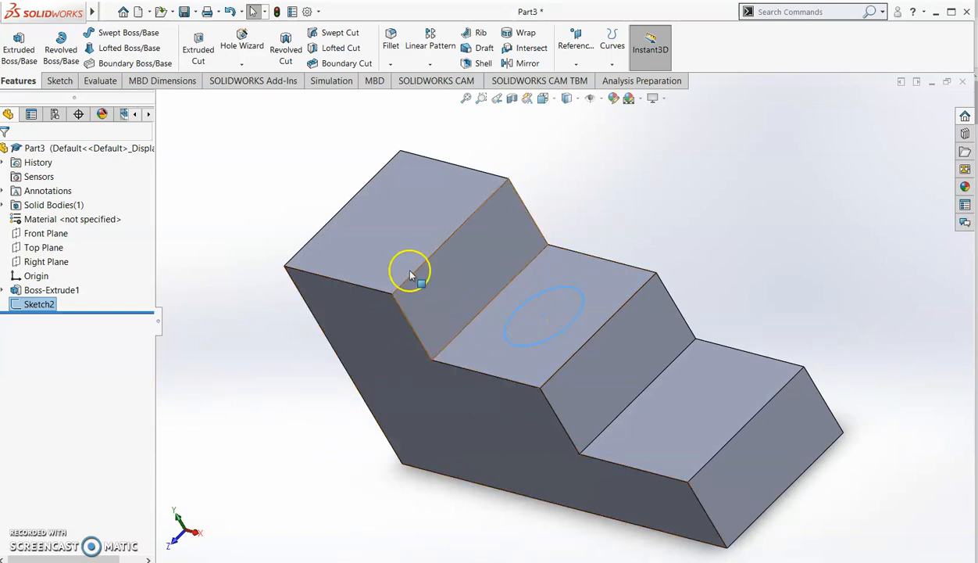
pyautogui.click(209, 50)
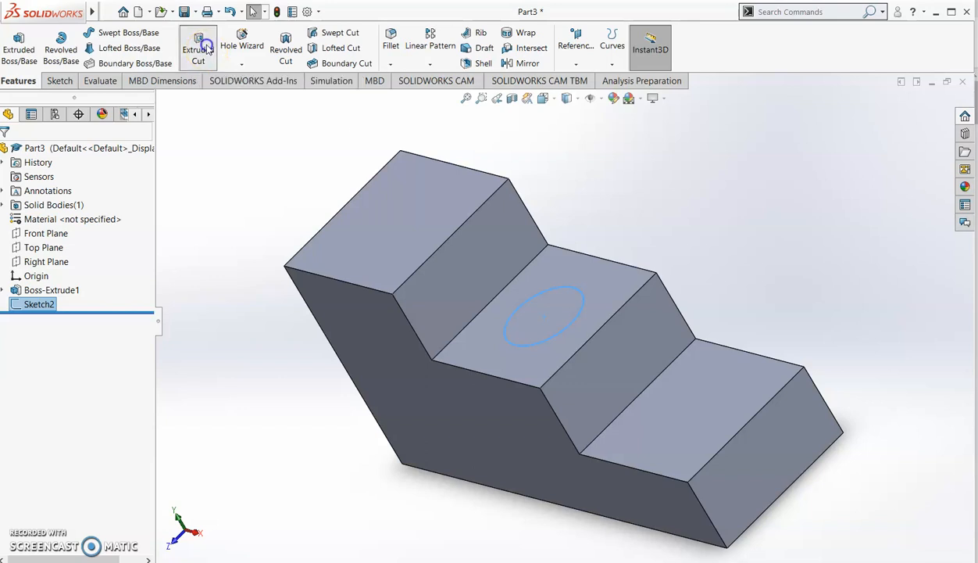
pyautogui.moveTo(423, 497); pyautogui.dragTo(453, 492, button='middle')
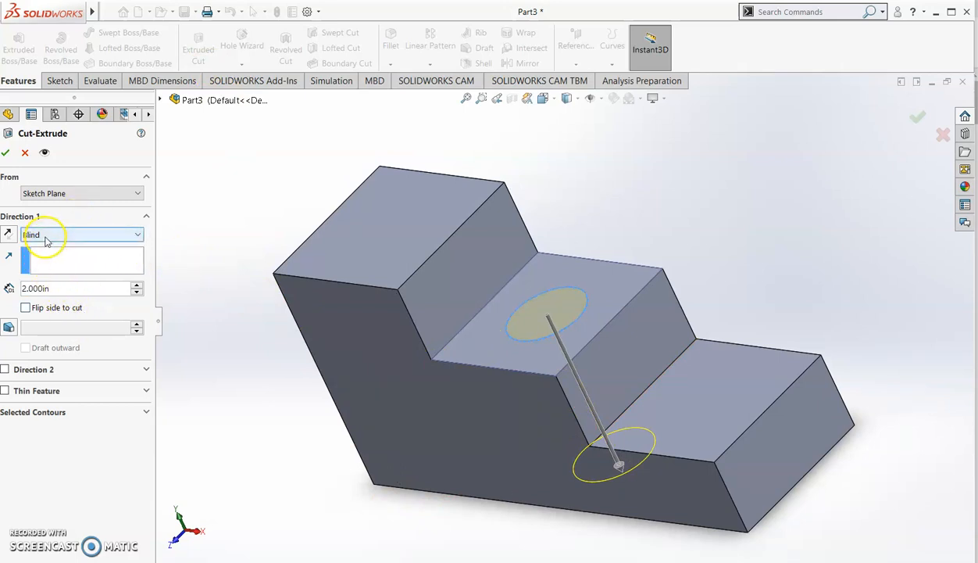
pyautogui.click(59, 289)
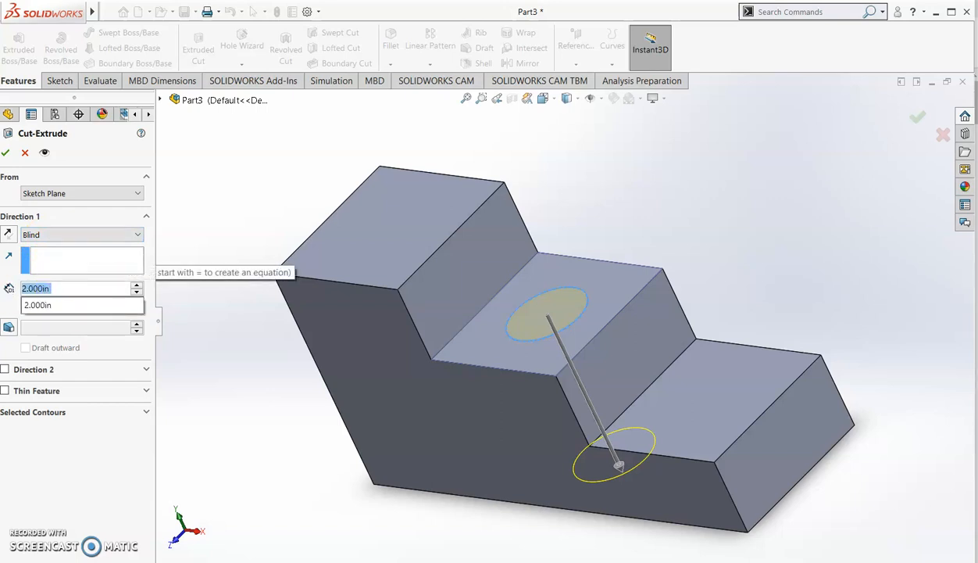
pyautogui.write('.75')
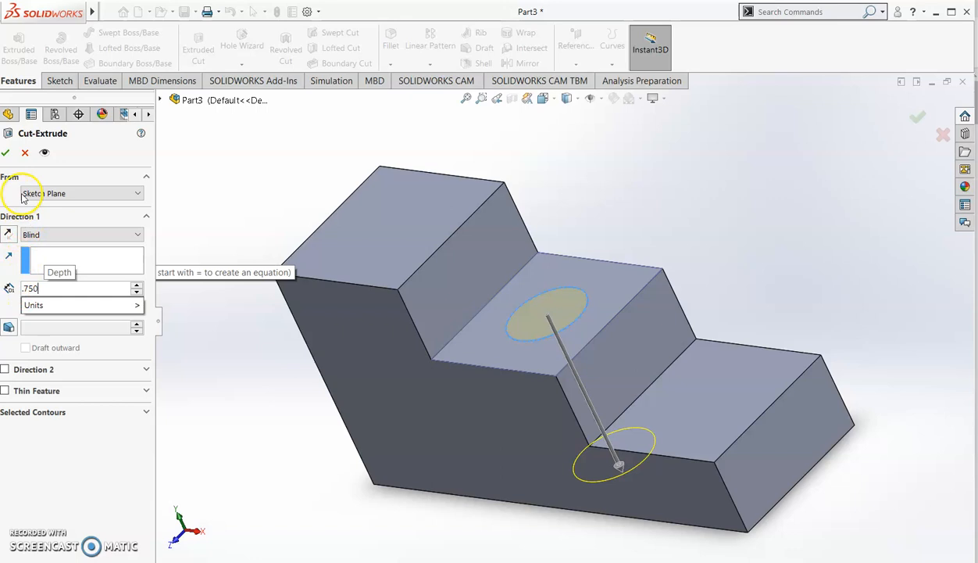
pyautogui.press('Return')
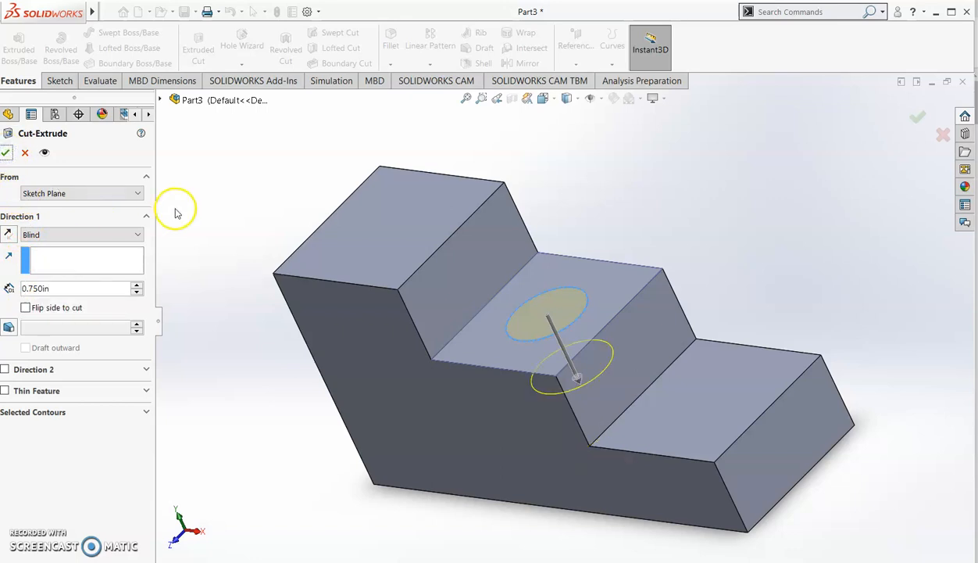
pyautogui.click(6, 153)
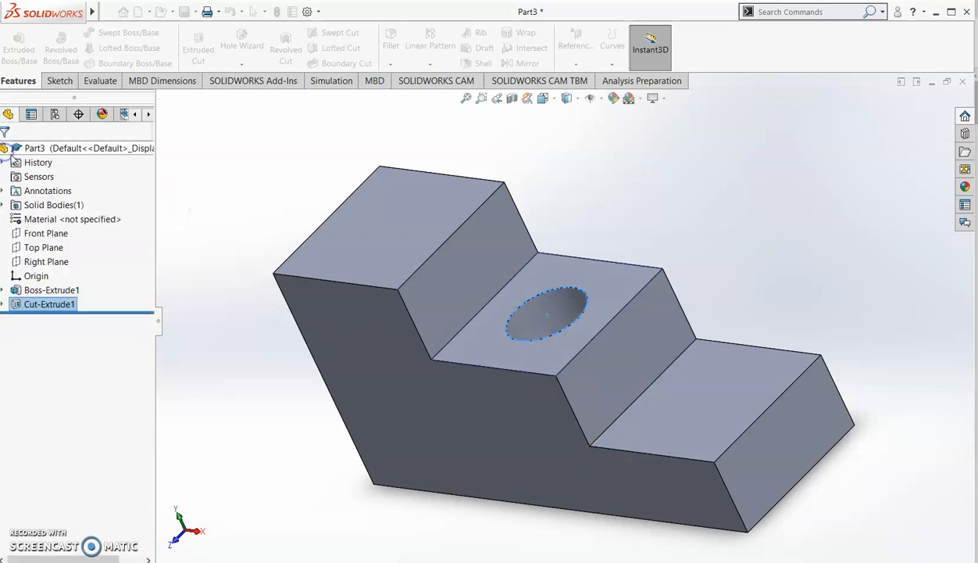
# - Examine the finished block and expand the base extrusion and the hole cut to review the sketch behind each feature
pyautogui.click(185, 250)
pyautogui.moveTo(231, 283); pyautogui.dragTo(255, 284, button='middle')
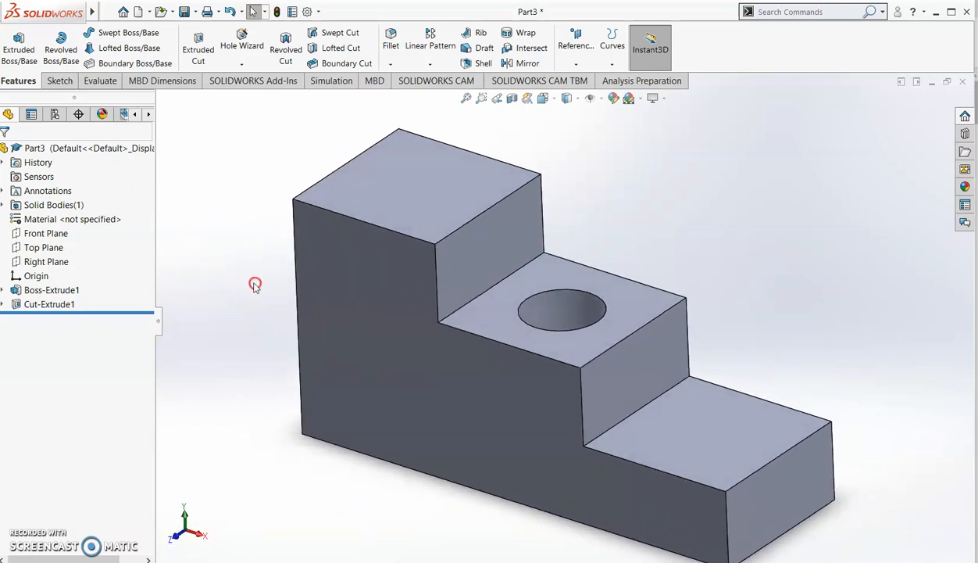
pyautogui.scroll(1, 268, 320)
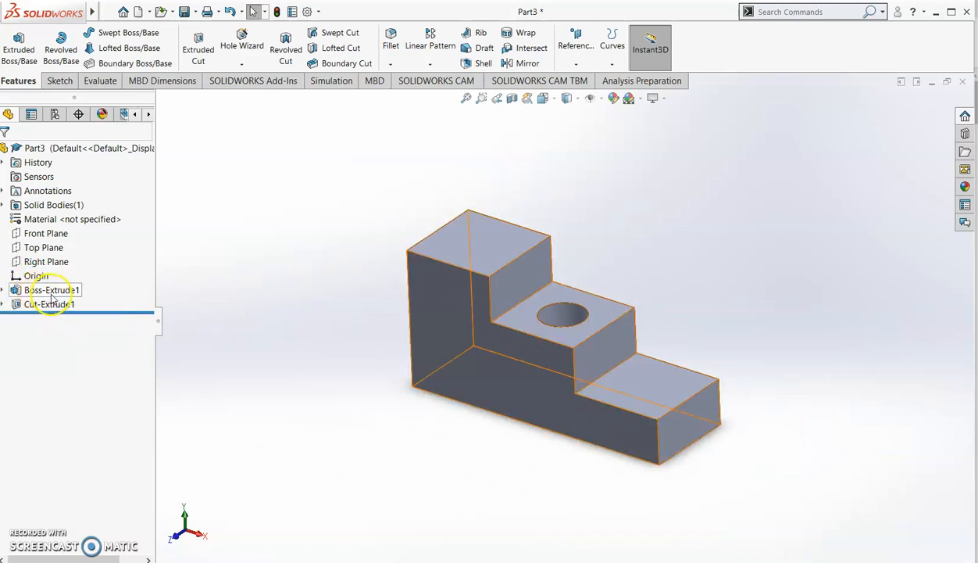
pyautogui.click(3, 290)
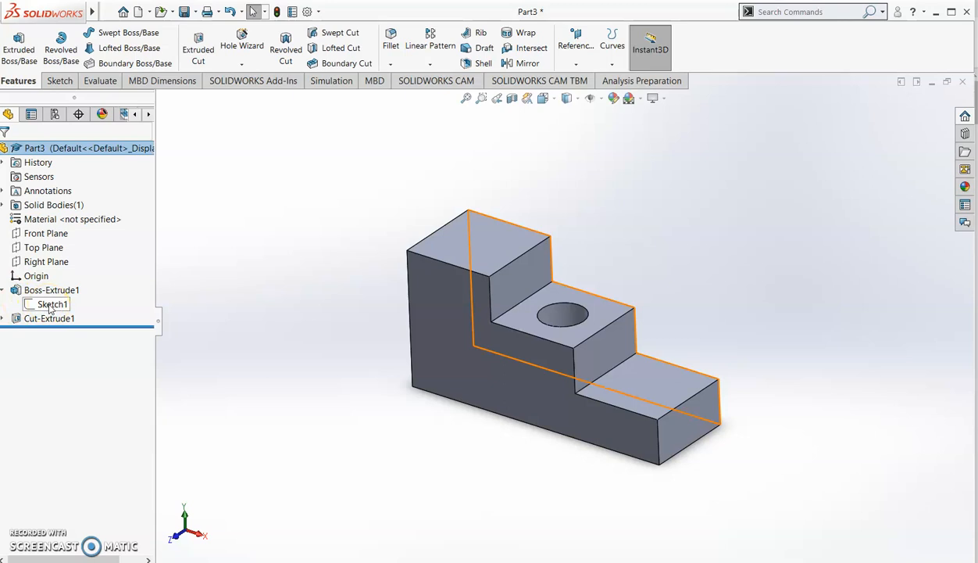
pyautogui.click(4, 319)
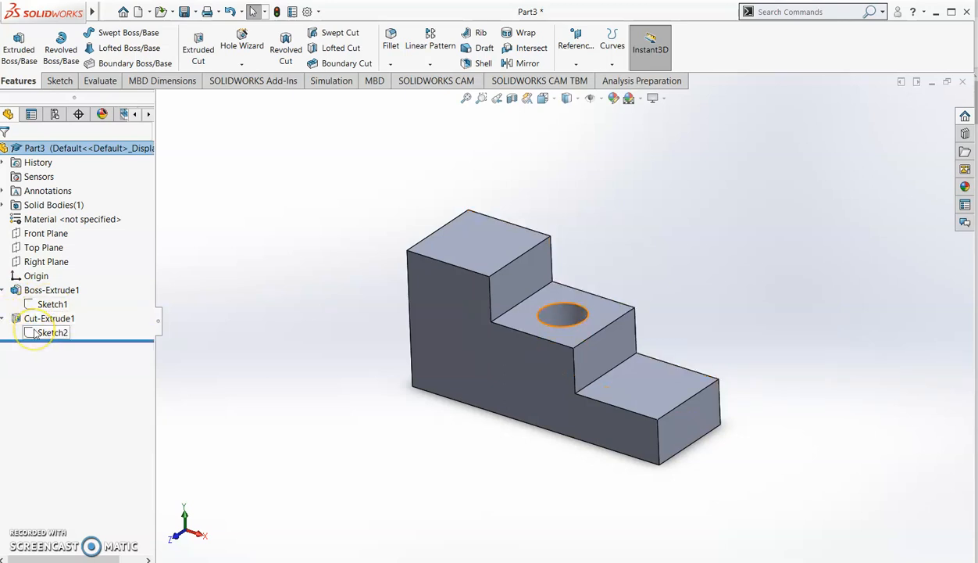
pyautogui.click(36, 304)
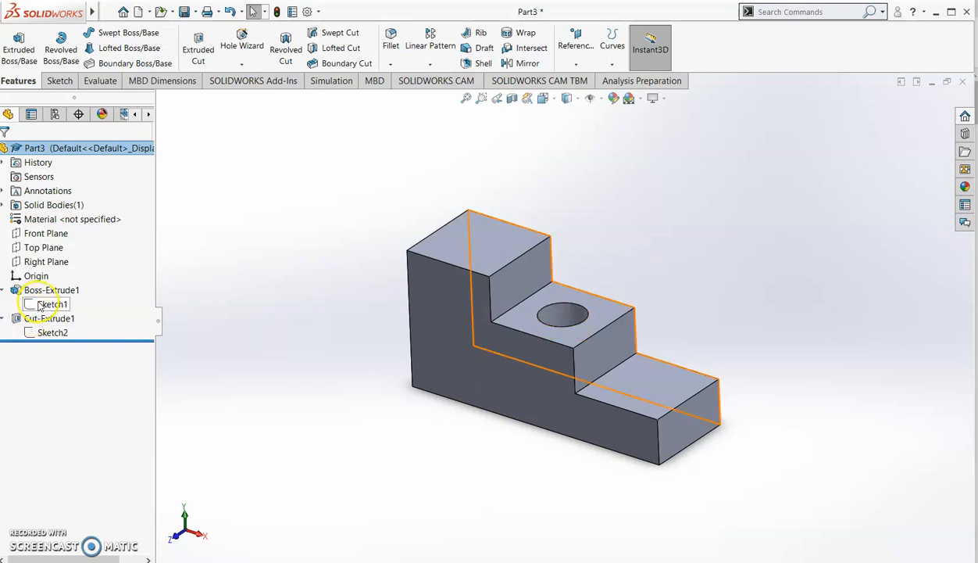
pyautogui.click(53, 336)
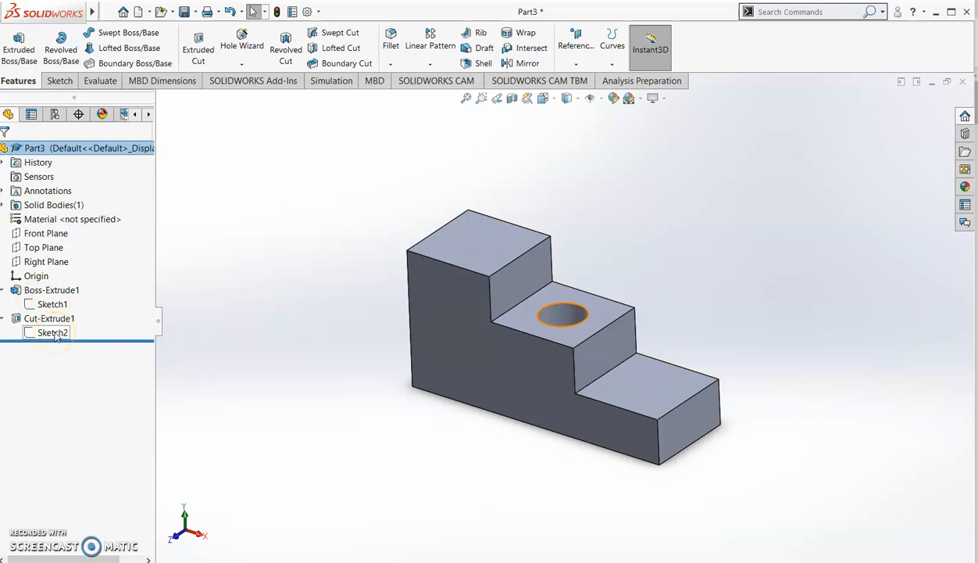
# - Edit the hole's sketch, set the circle's diameter to .500 in and exit the sketch to rebuild the part
pyautogui.rightClick(55, 334)
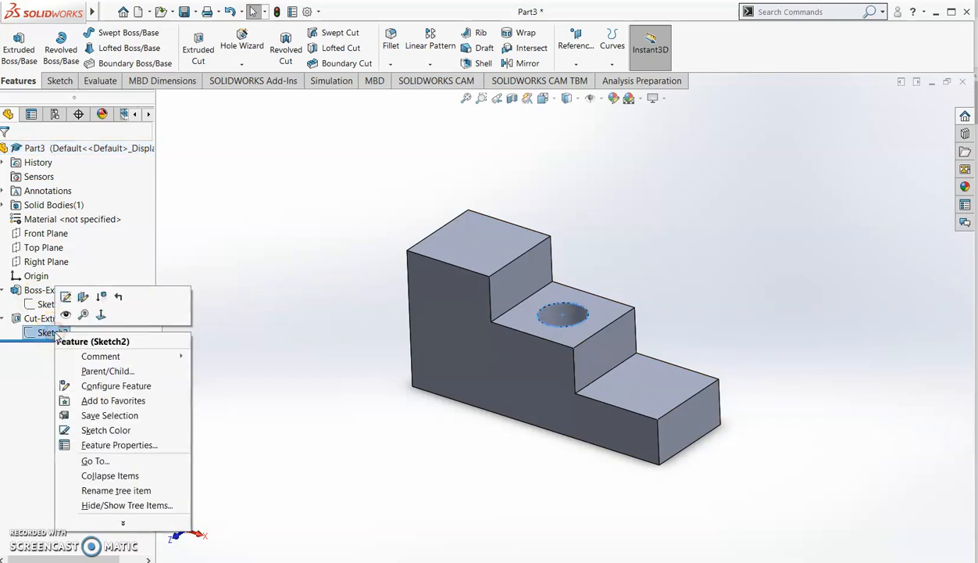
pyautogui.click(65, 300)
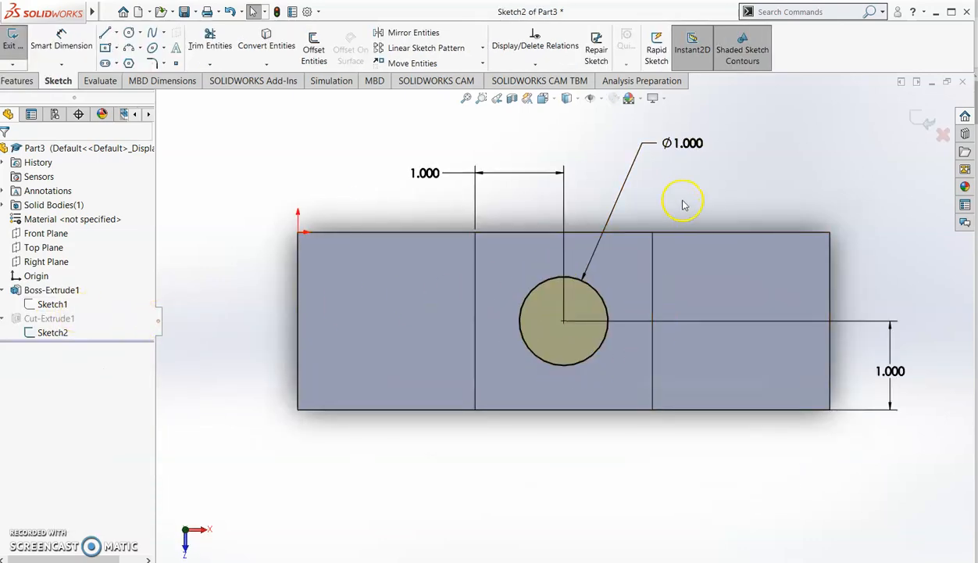
pyautogui.doubleClick(690, 145)
pyautogui.moveTo(709, 139); pyautogui.dragTo(645, 140)
pyautogui.press('BackSpace')
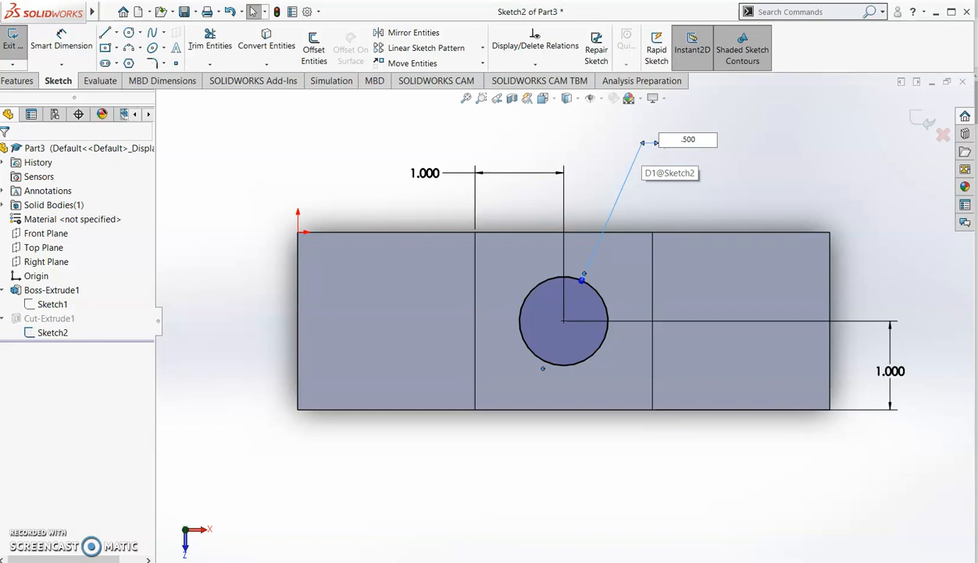
pyautogui.press('Return')
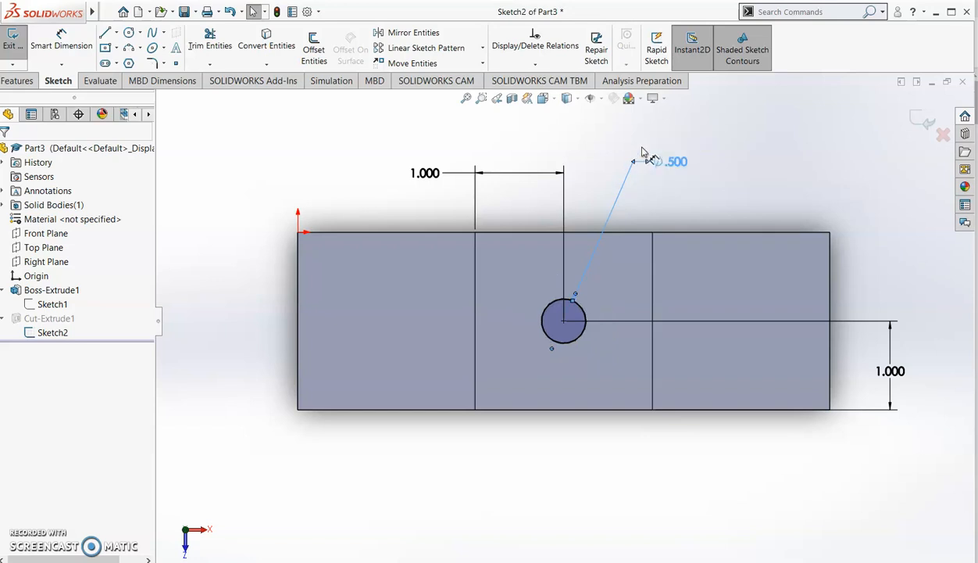
pyautogui.click(13, 42)
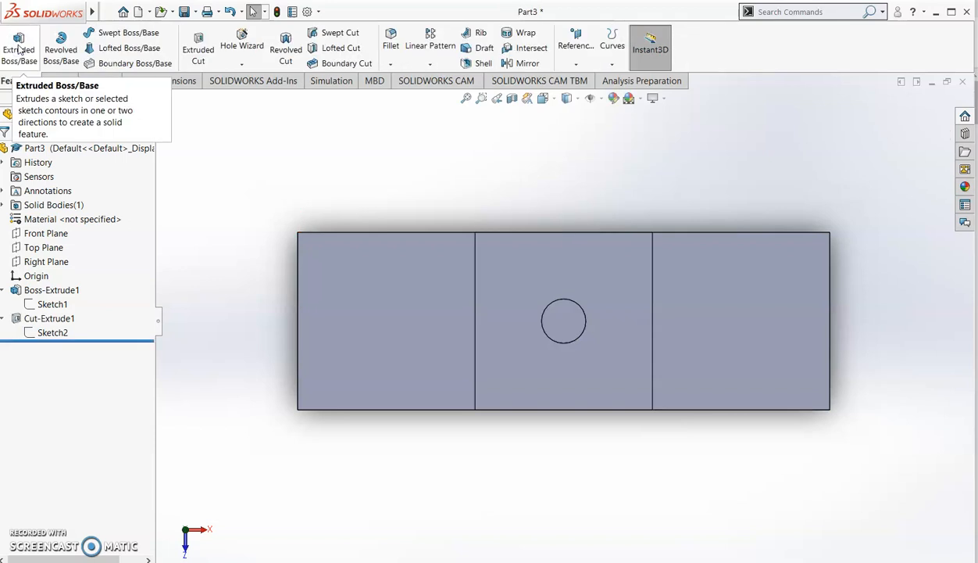
# - Edit the staircase's base extrusion and set its blind depth to 3.0 in
pyautogui.moveTo(271, 445)
pyautogui.mouseDown(button='middle')
pyautogui.moveTo(194, 284)
pyautogui.moveTo(199, 384)
pyautogui.moveTo(223, 393)
pyautogui.moveTo(240, 426)
pyautogui.moveTo(238, 334)
pyautogui.moveTo(221, 364)
pyautogui.mouseUp(button='middle')
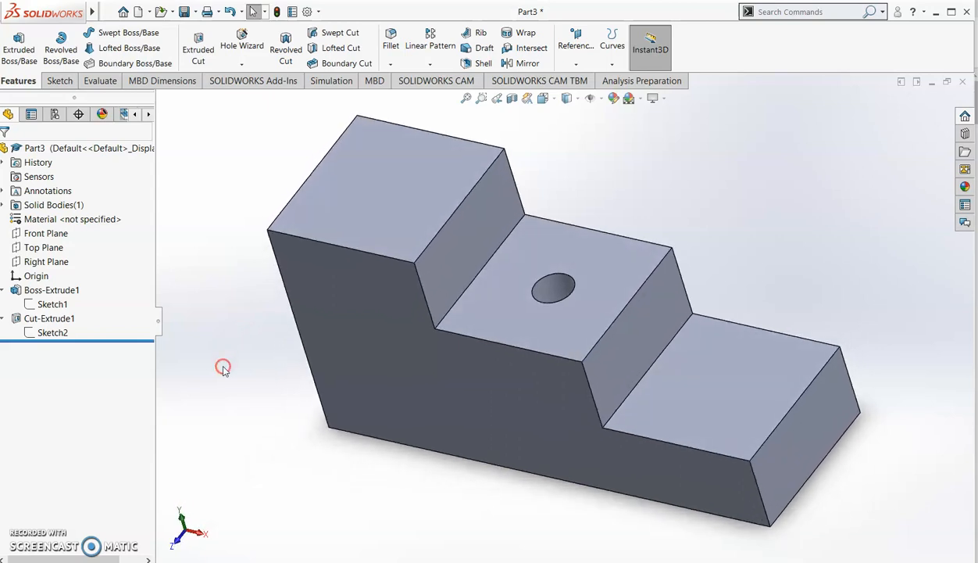
pyautogui.rightClick(47, 293)
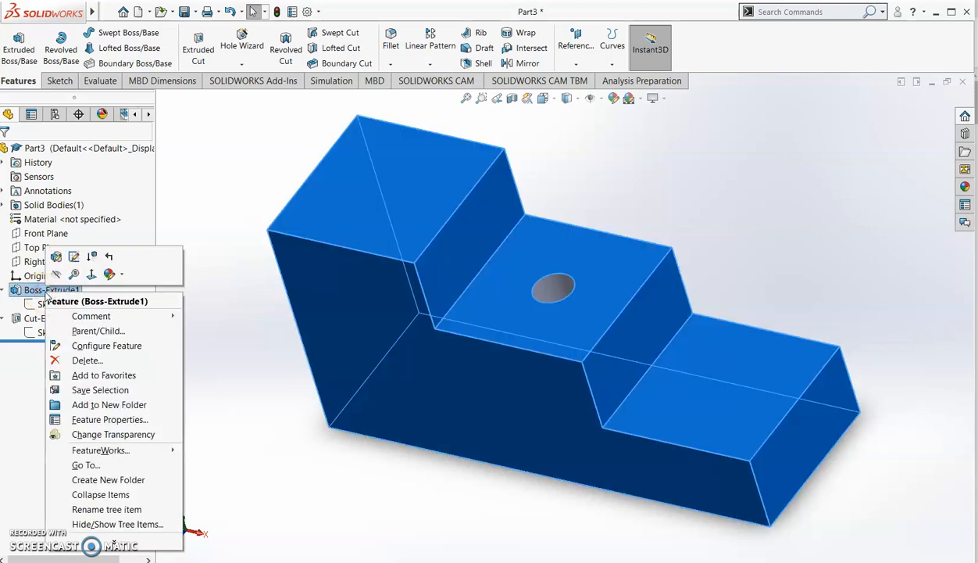
pyautogui.click(77, 261)
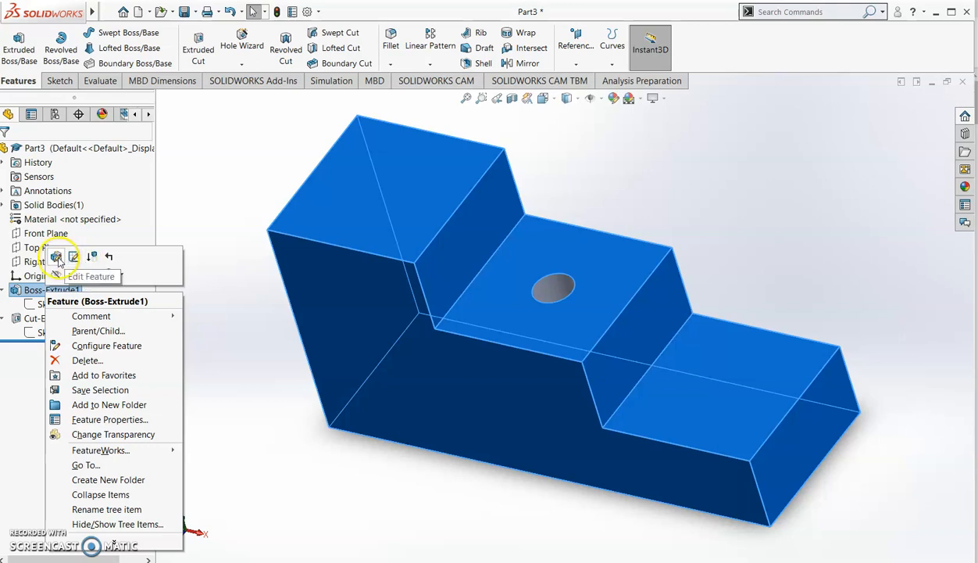
pyautogui.click(58, 258)
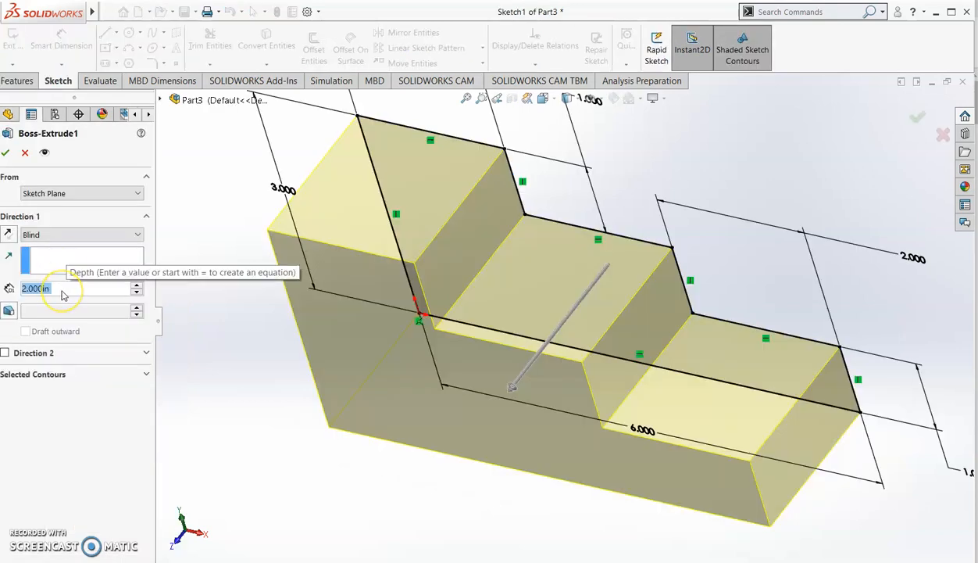
pyautogui.write('3.0')
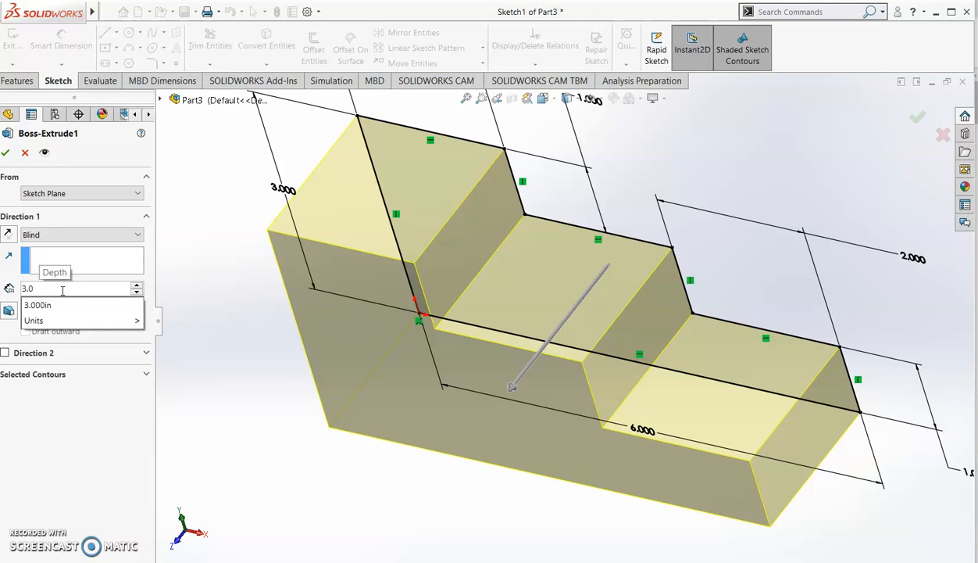
pyautogui.press('Return')
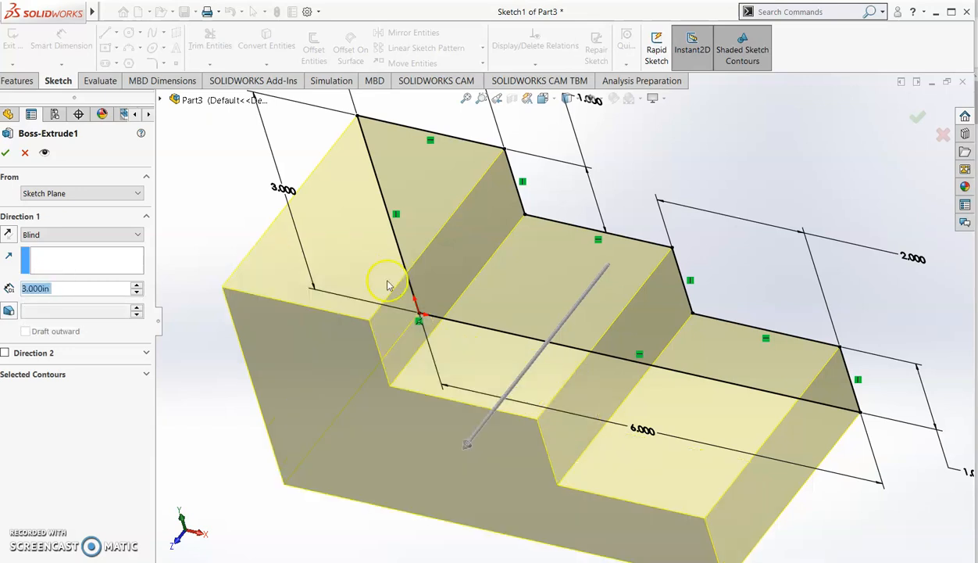
pyautogui.click(6, 153)
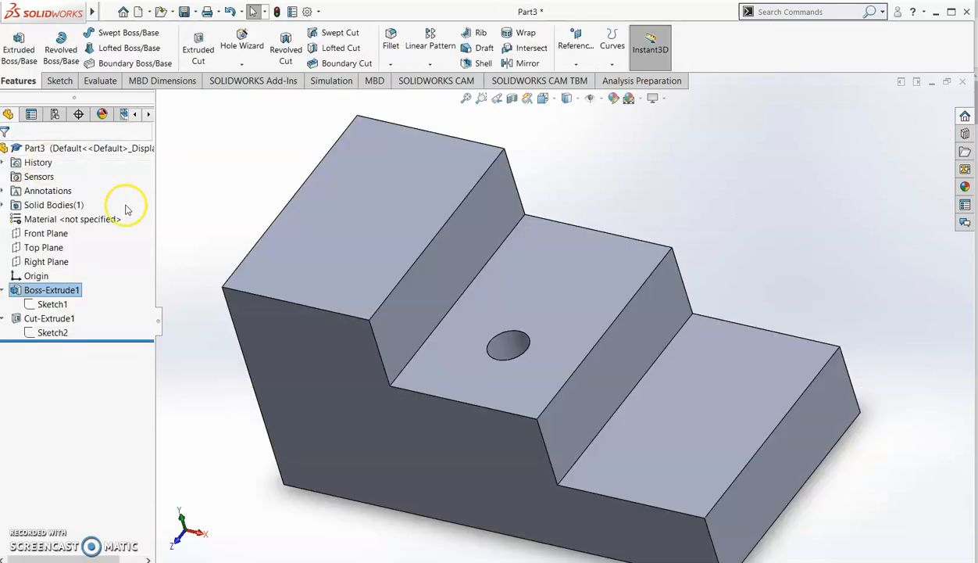
# - Edit the hole's sketch, set the circle centre's distance from the block's front edge to 1.500 in and exit the sketch
pyautogui.moveTo(305, 386); pyautogui.dragTo(299, 465, button='middle')
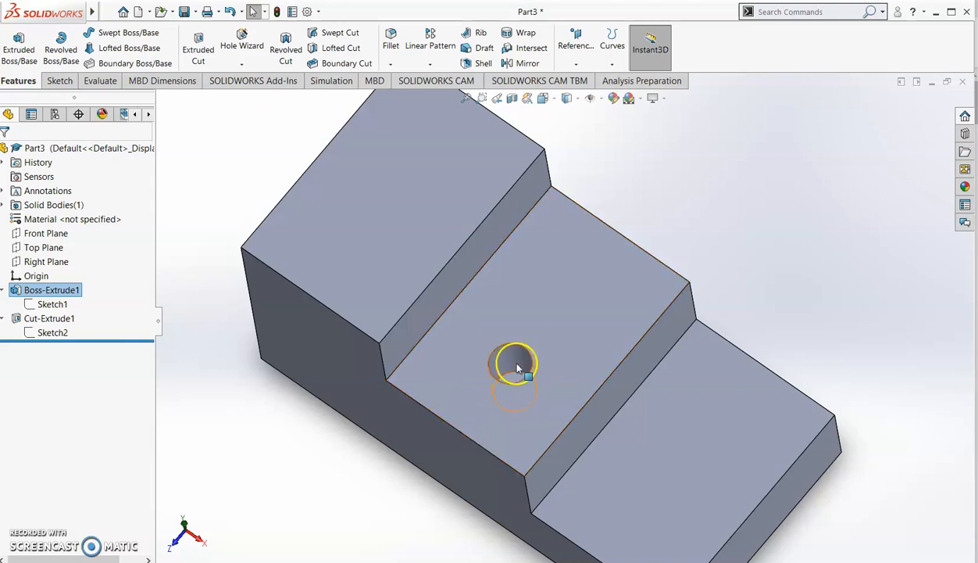
pyautogui.rightClick(49, 334)
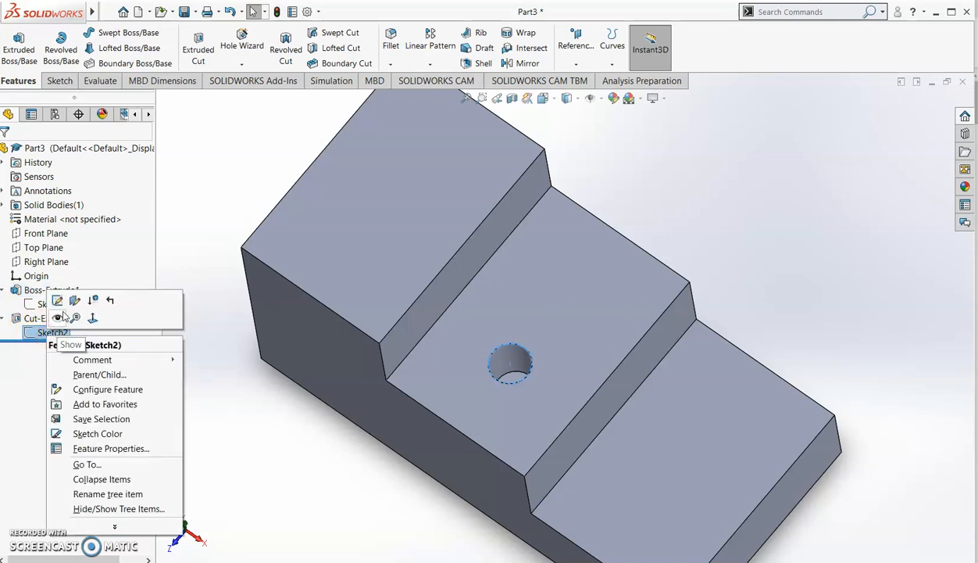
pyautogui.click(58, 303)
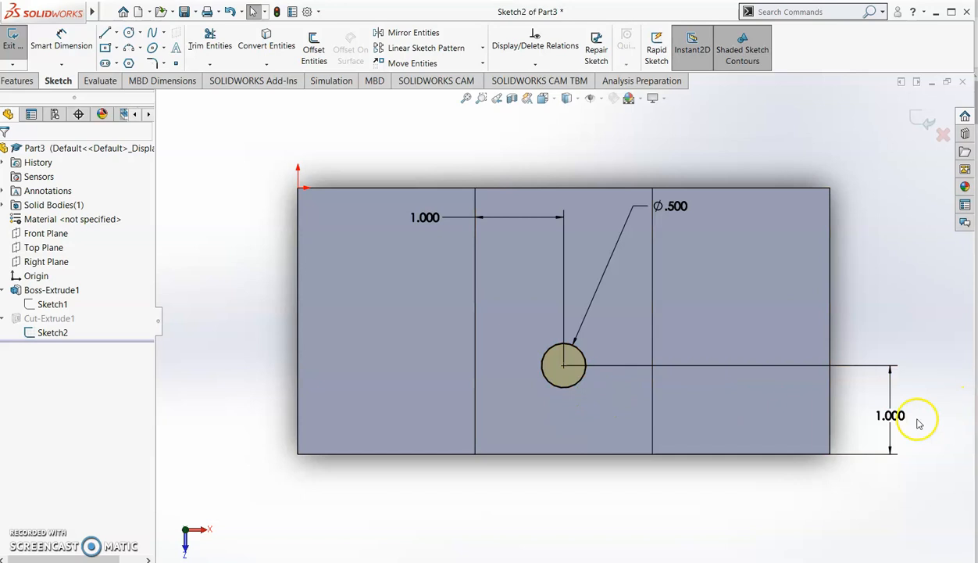
pyautogui.click(882, 416)
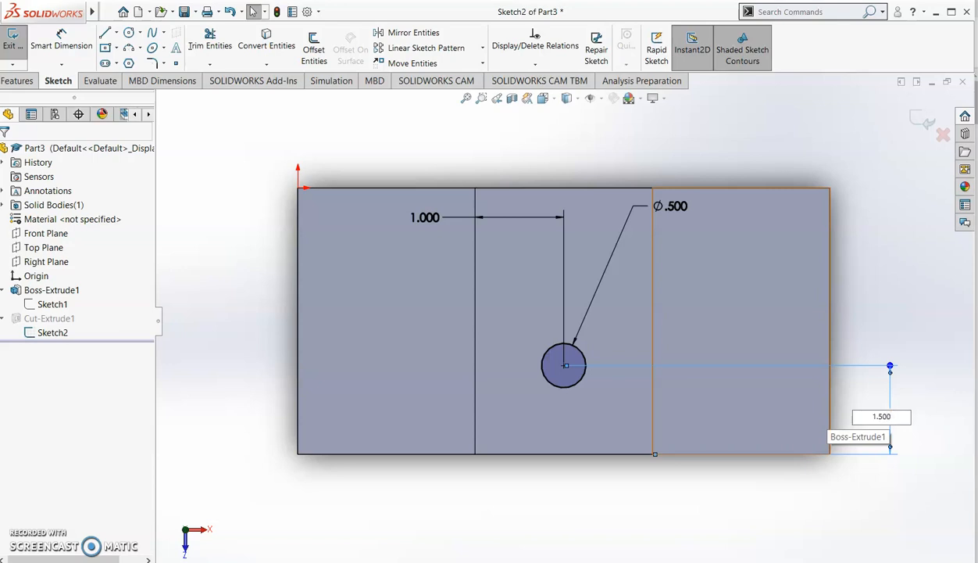
pyautogui.press('Return')
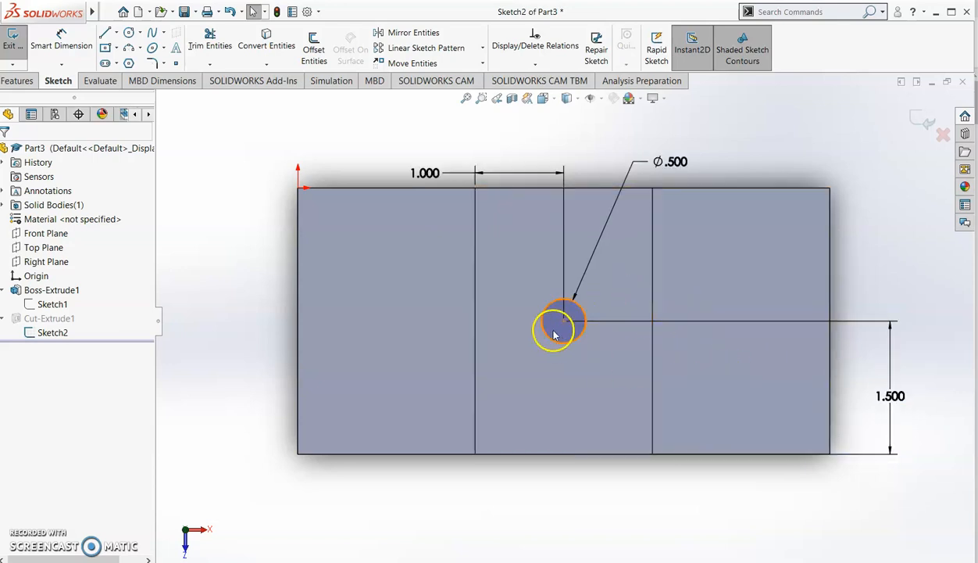
pyautogui.click(19, 46)
pyautogui.moveTo(313, 388)
pyautogui.mouseDown(button='middle')
pyautogui.moveTo(312, 408)
pyautogui.moveTo(208, 275)
pyautogui.moveTo(197, 364)
pyautogui.moveTo(255, 375)
pyautogui.moveTo(284, 332)
pyautogui.mouseUp(button='middle')
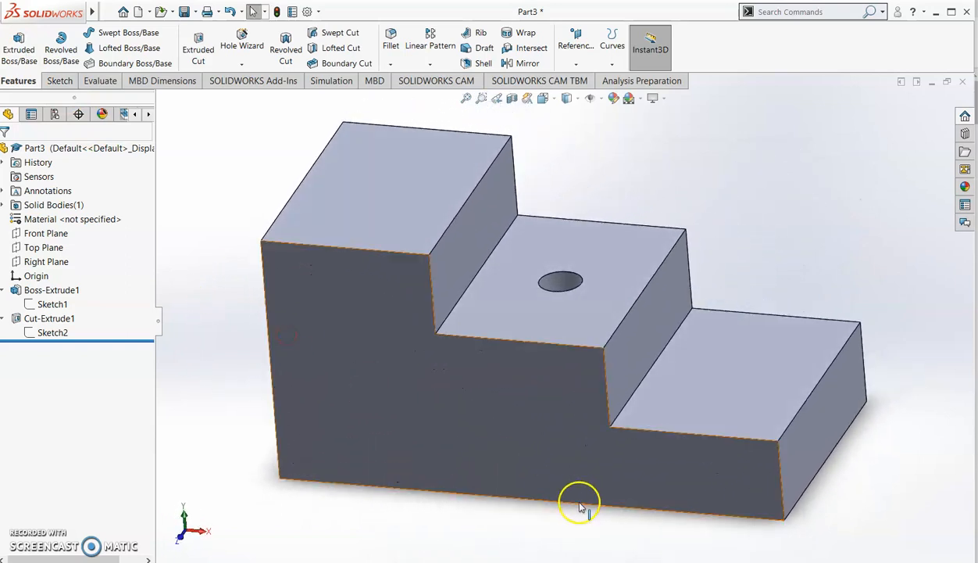
pyautogui.moveTo(261, 293)
pyautogui.mouseDown(button='middle')
pyautogui.moveTo(253, 262)
pyautogui.moveTo(234, 264)
pyautogui.moveTo(250, 284)
pyautogui.mouseUp(button='middle')
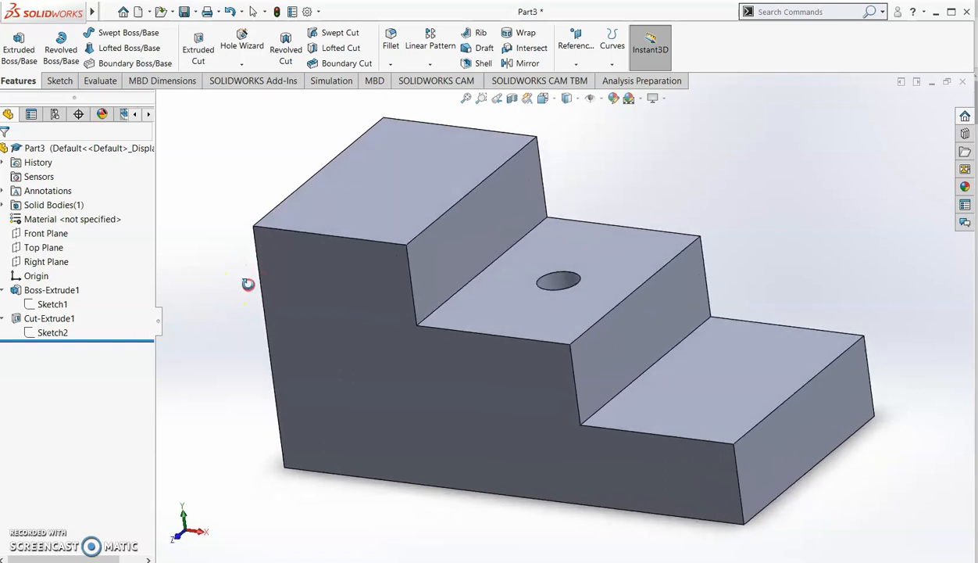
pyautogui.scroll(2, 325, 320)
pyautogui.moveTo(699, 432); pyautogui.dragTo(697, 436, button='middle')
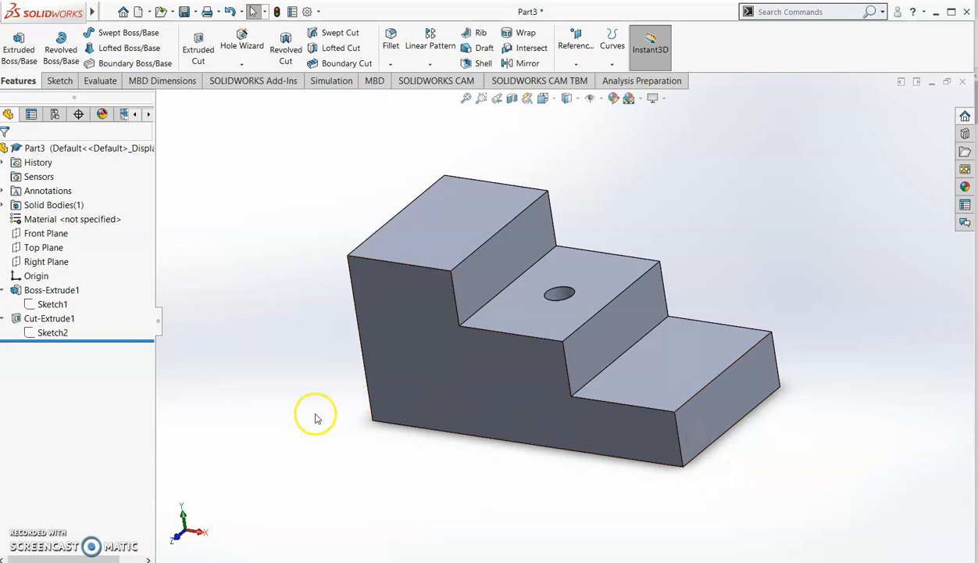